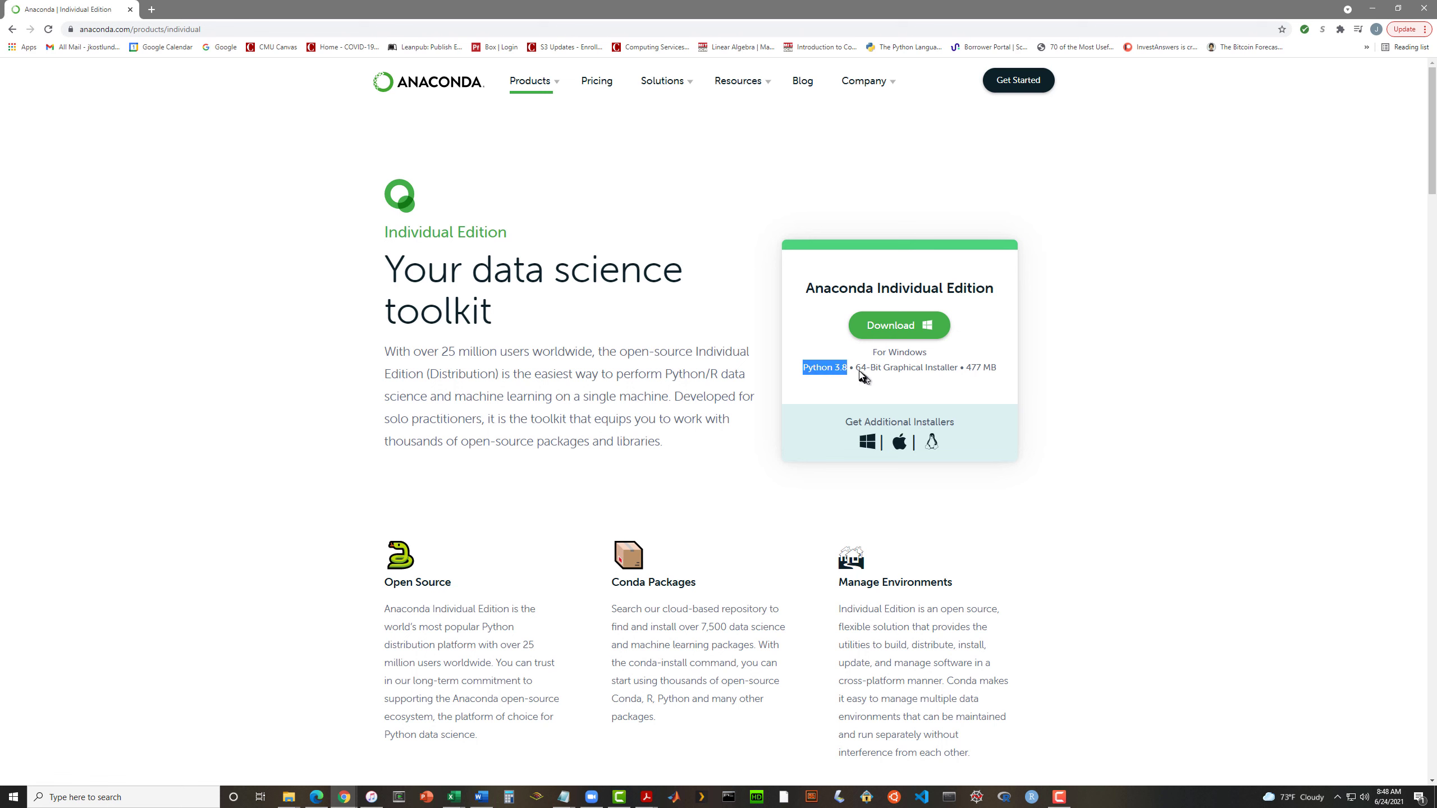
Step: Download the 64-bit graphical Windows installer of Anaconda Individual Edition with Python 3.8 and dismiss the sign-up form
click(856, 372)
drag(857, 371, 949, 371)
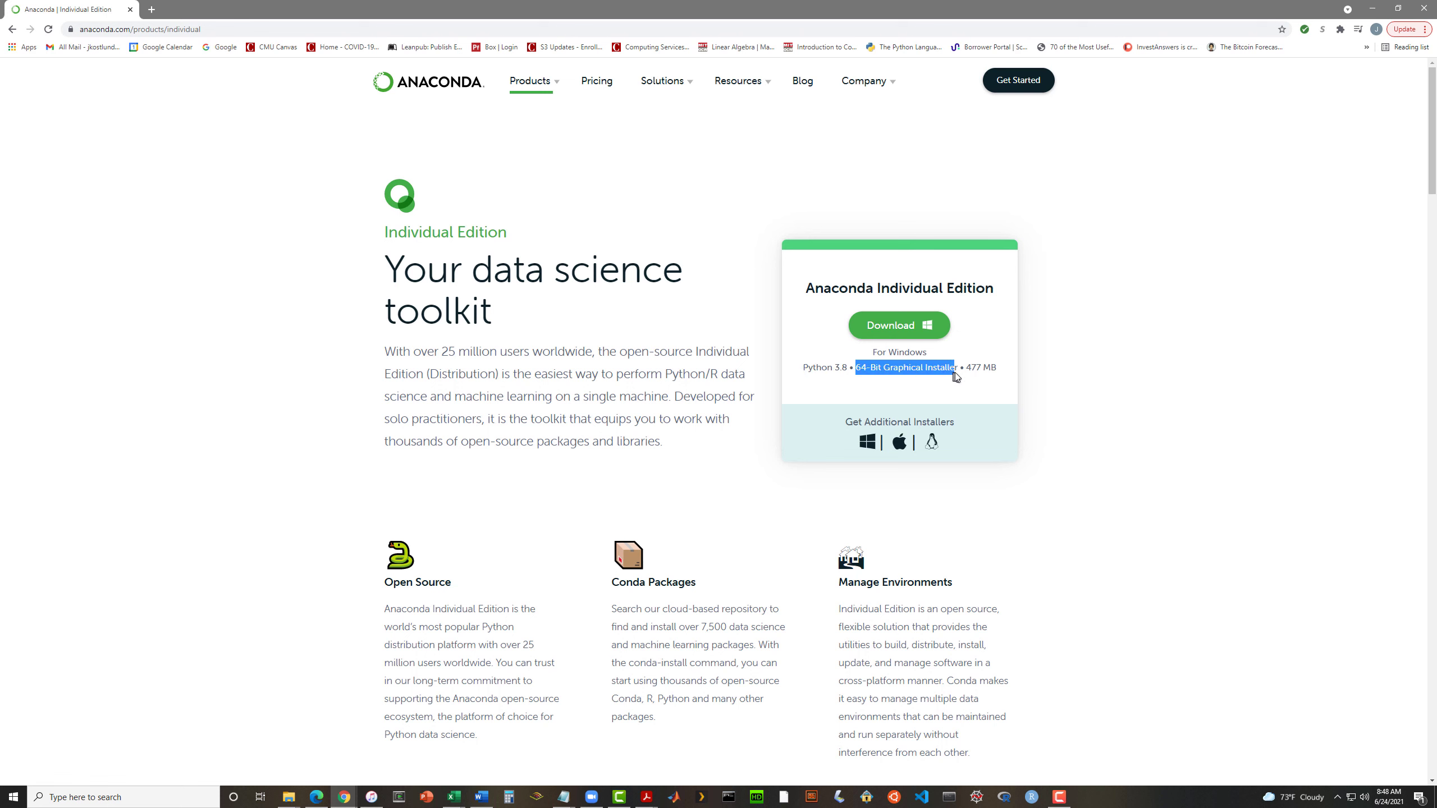
click(1154, 395)
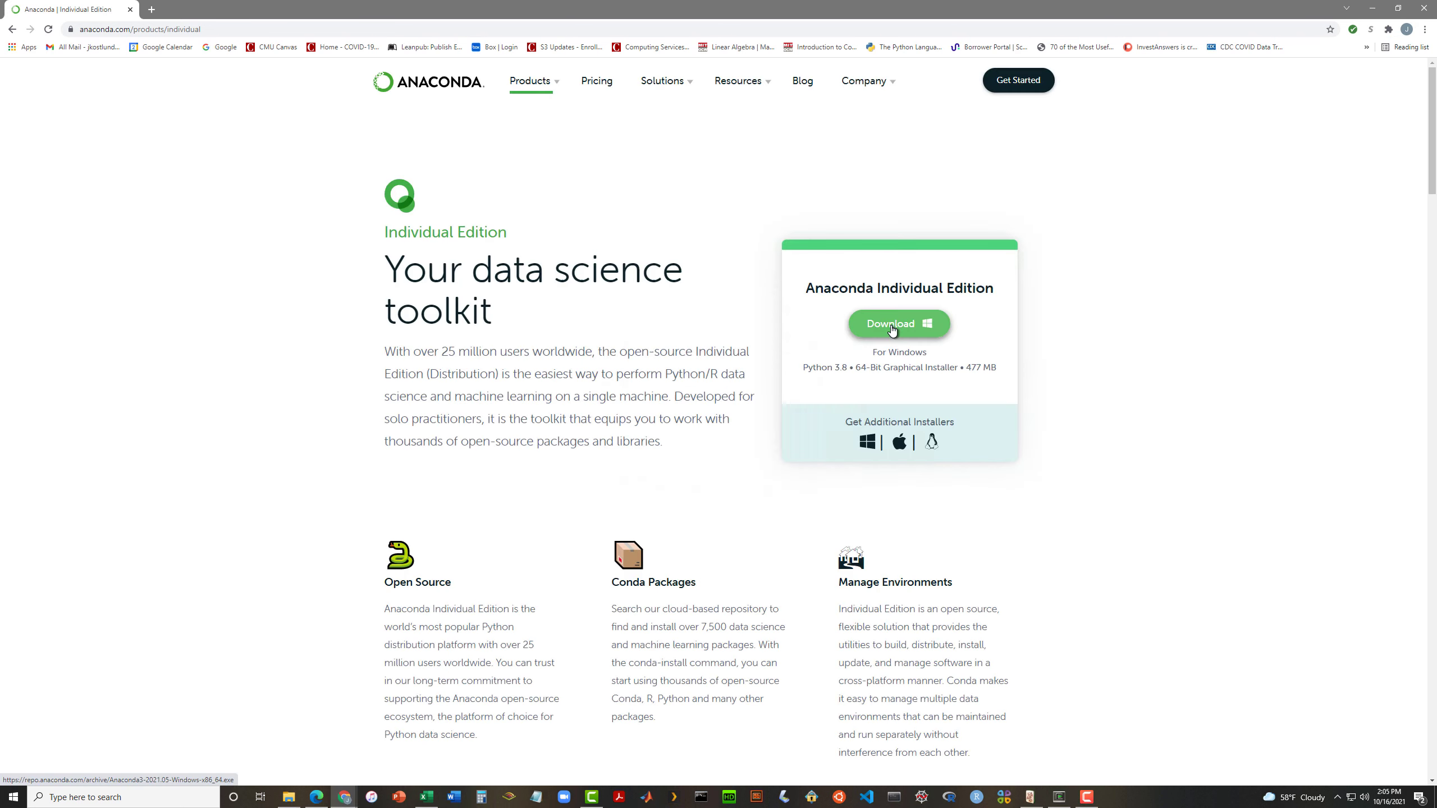
click(892, 330)
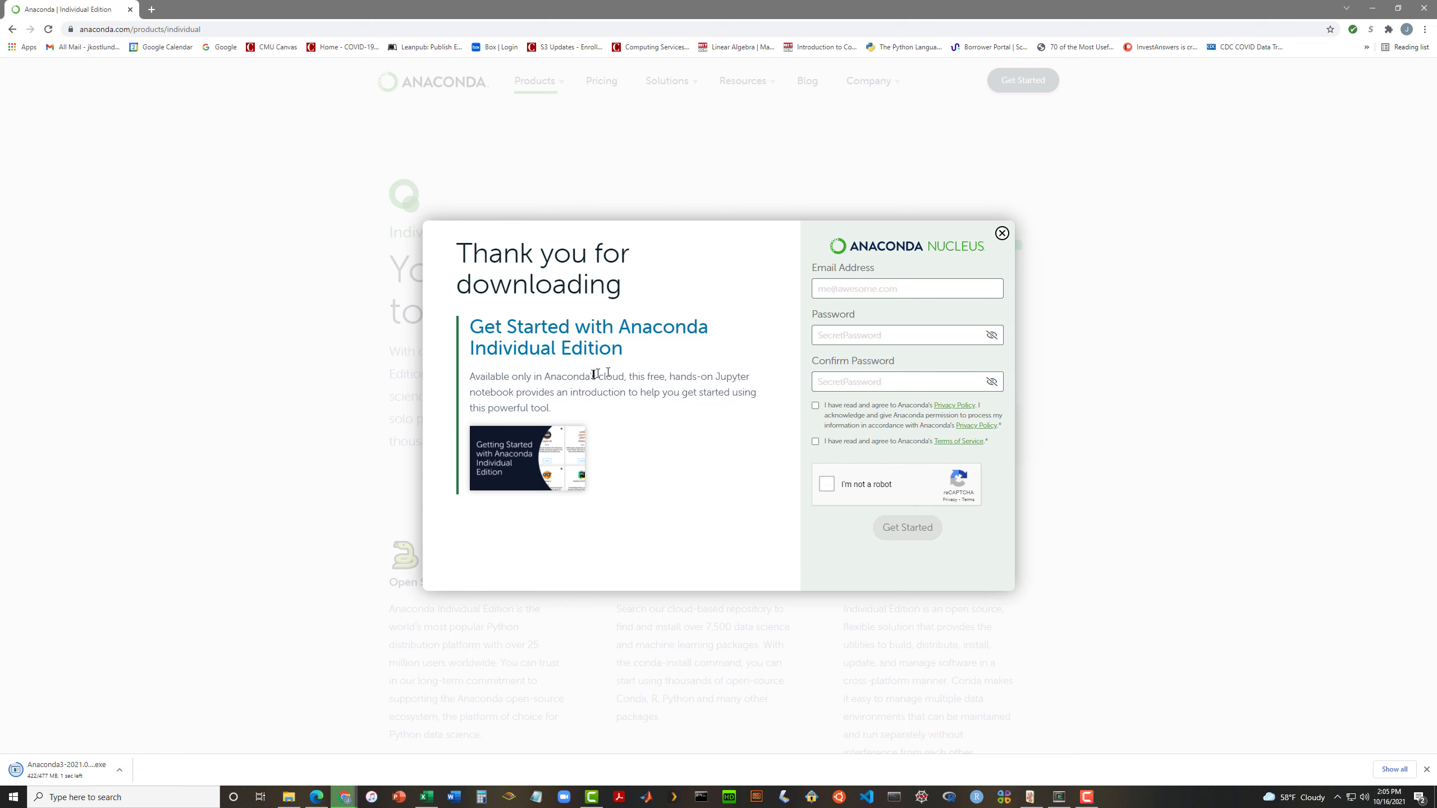
drag(545, 378, 746, 379)
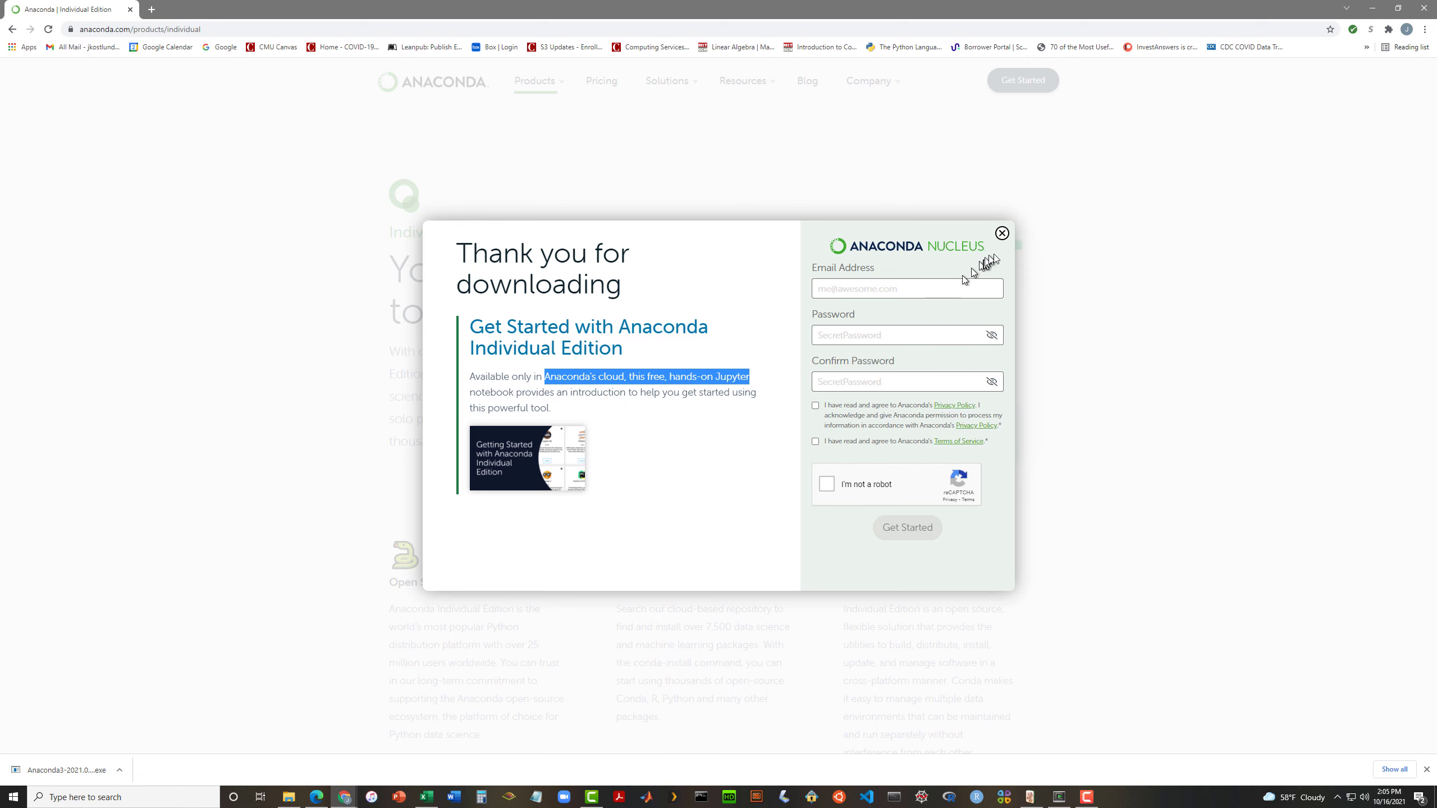
click(1001, 233)
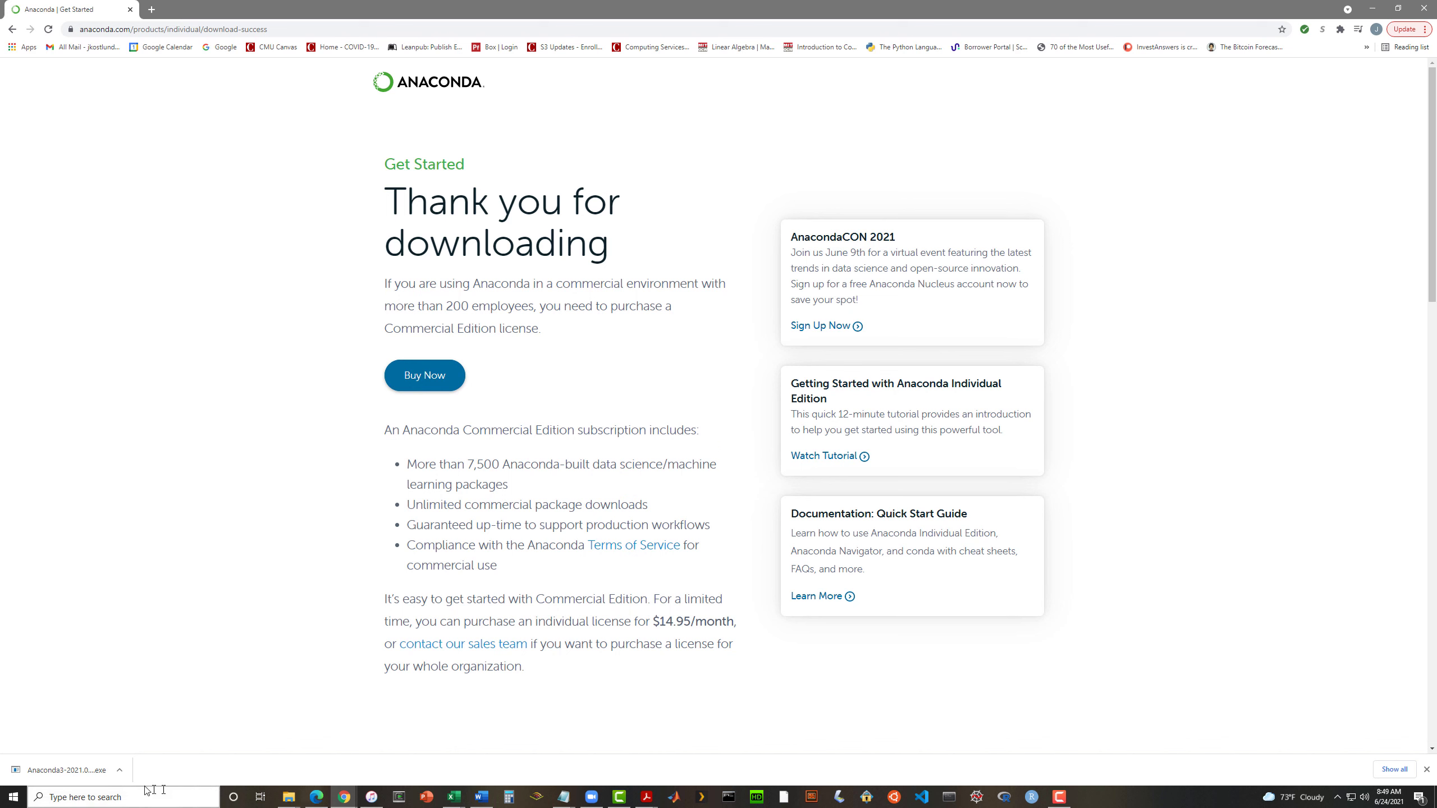
Step: Show the downloaded Anaconda3 installer in its folder and run it from there
click(119, 772)
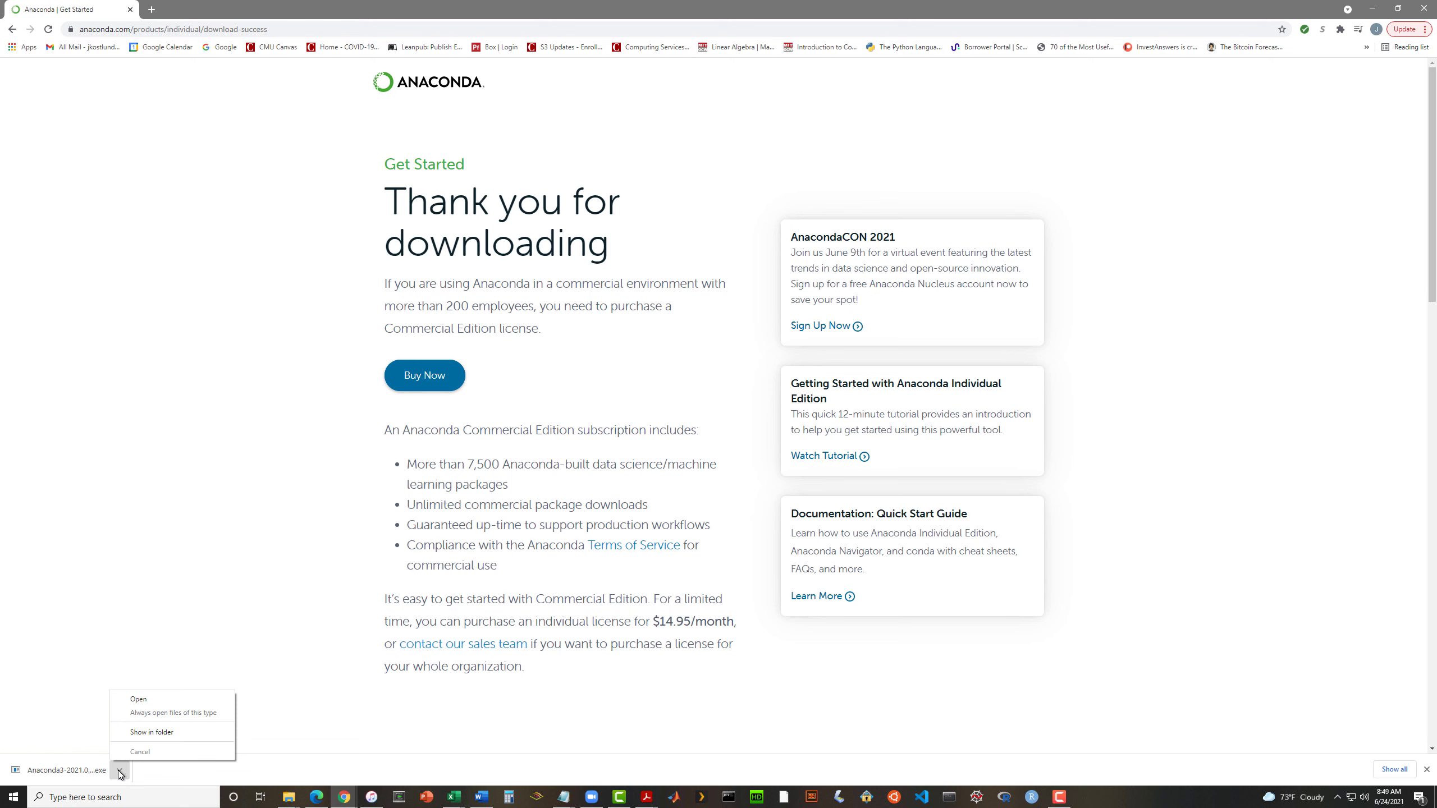
click(322, 753)
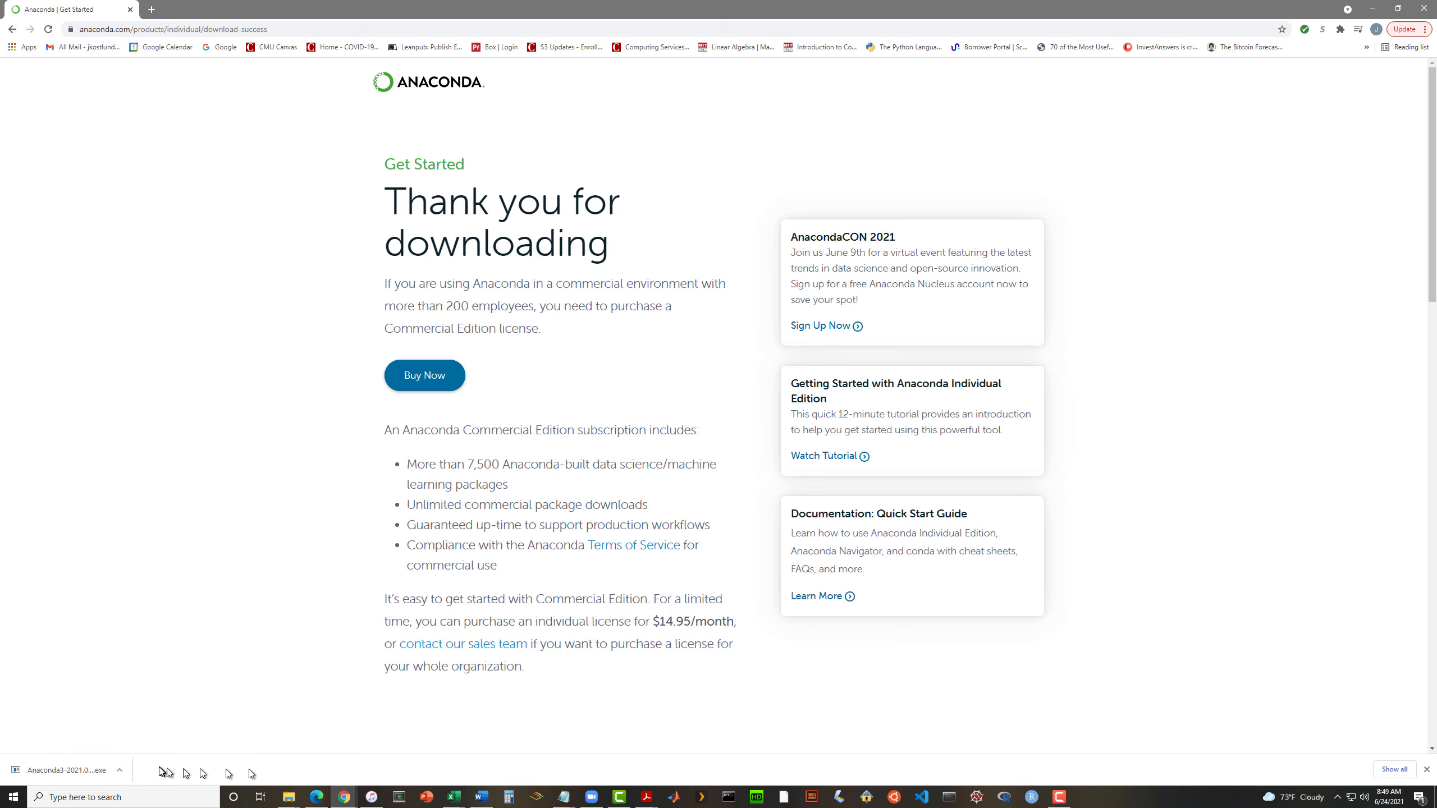
click(120, 770)
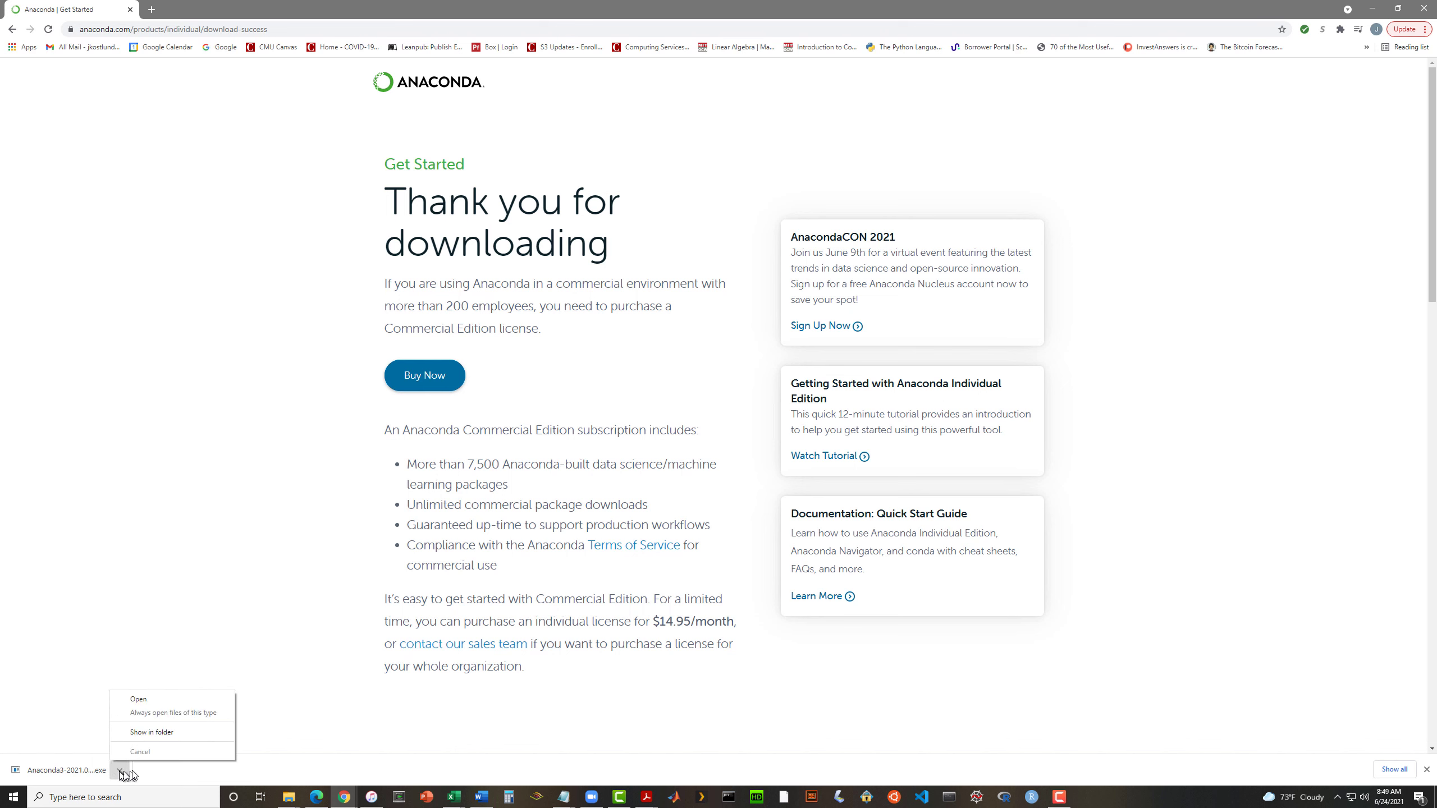
click(143, 736)
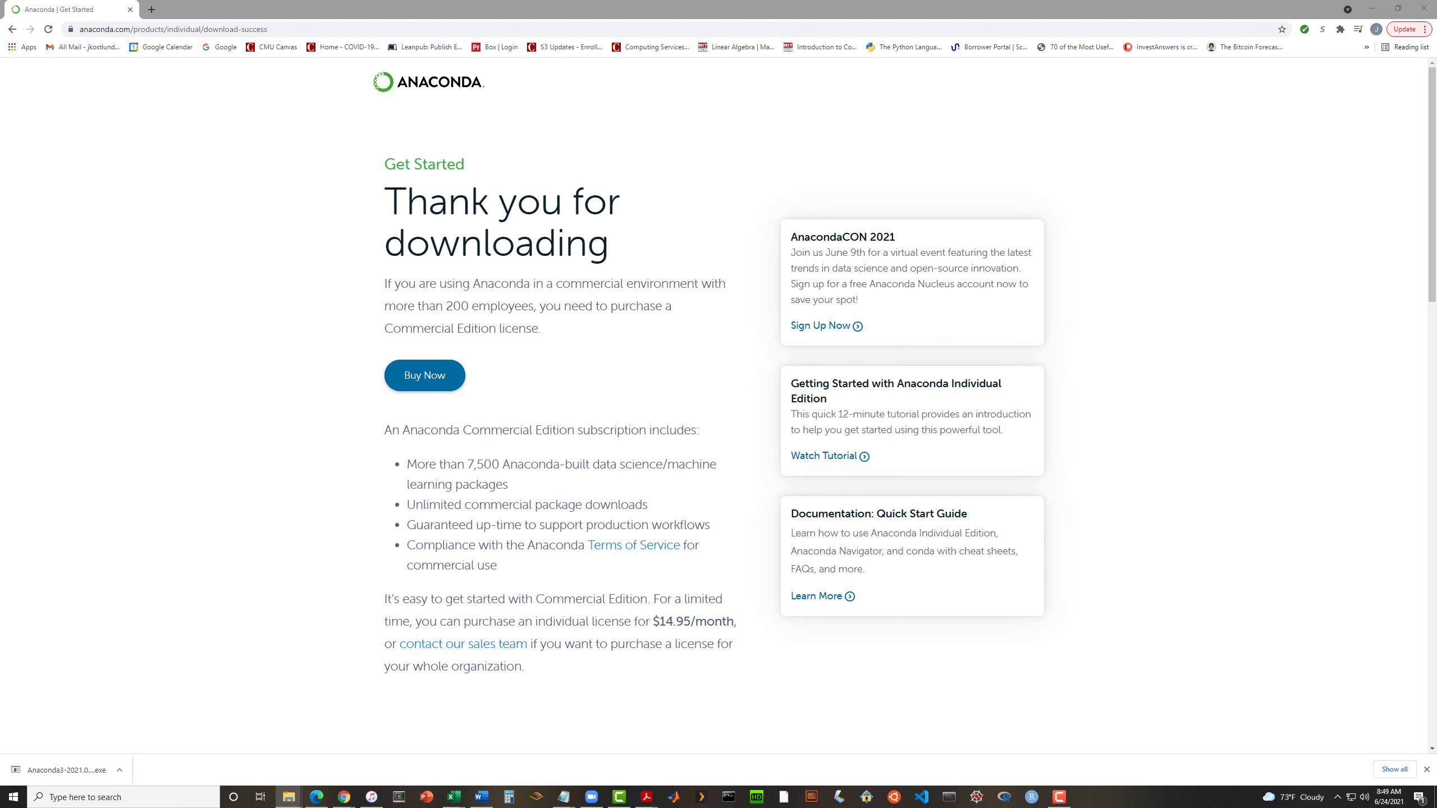
drag(0, 211, 772, 233)
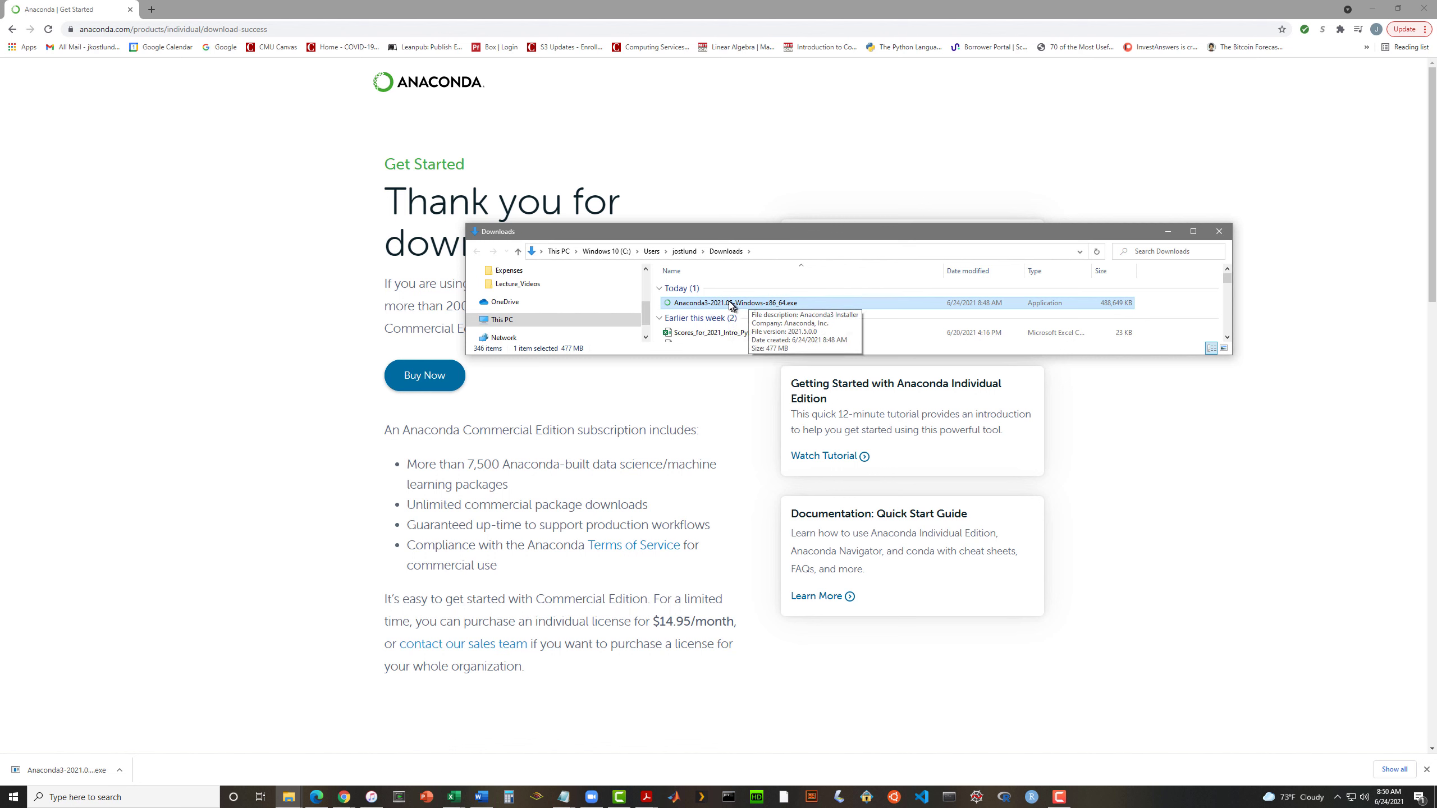
double_click(730, 304)
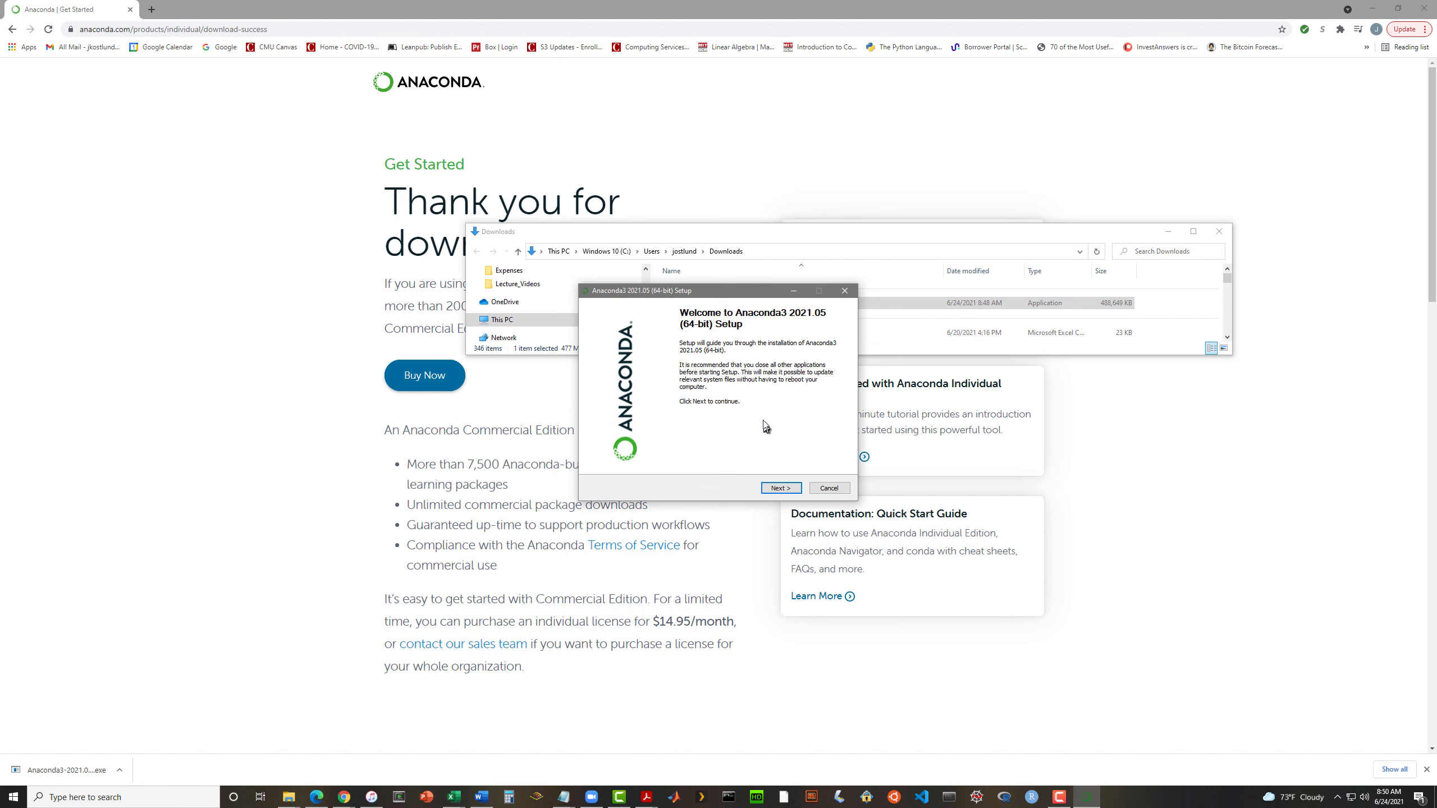
Step: Accept the Anaconda3 license agreement and keep the Just Me installation type
click(776, 489)
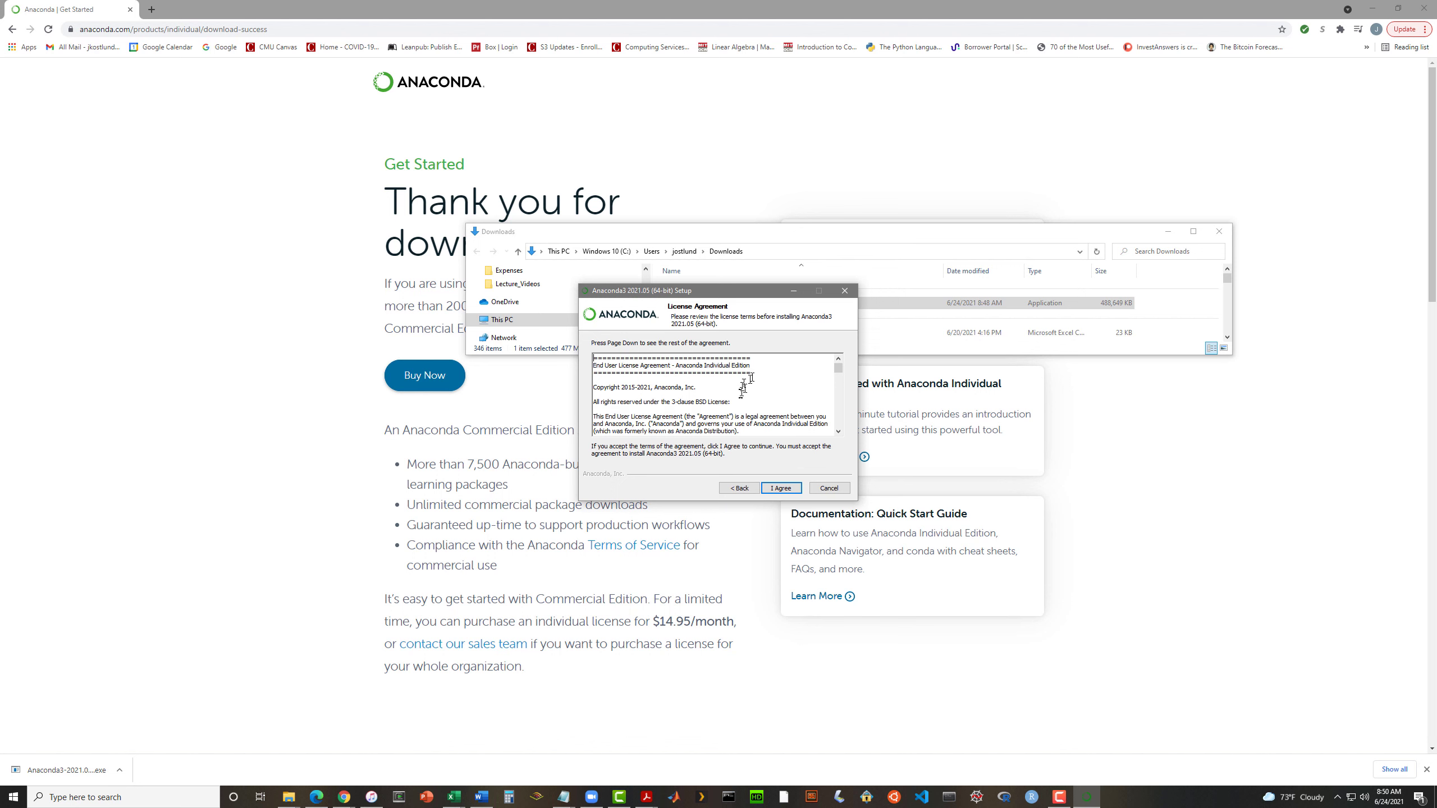
click(779, 489)
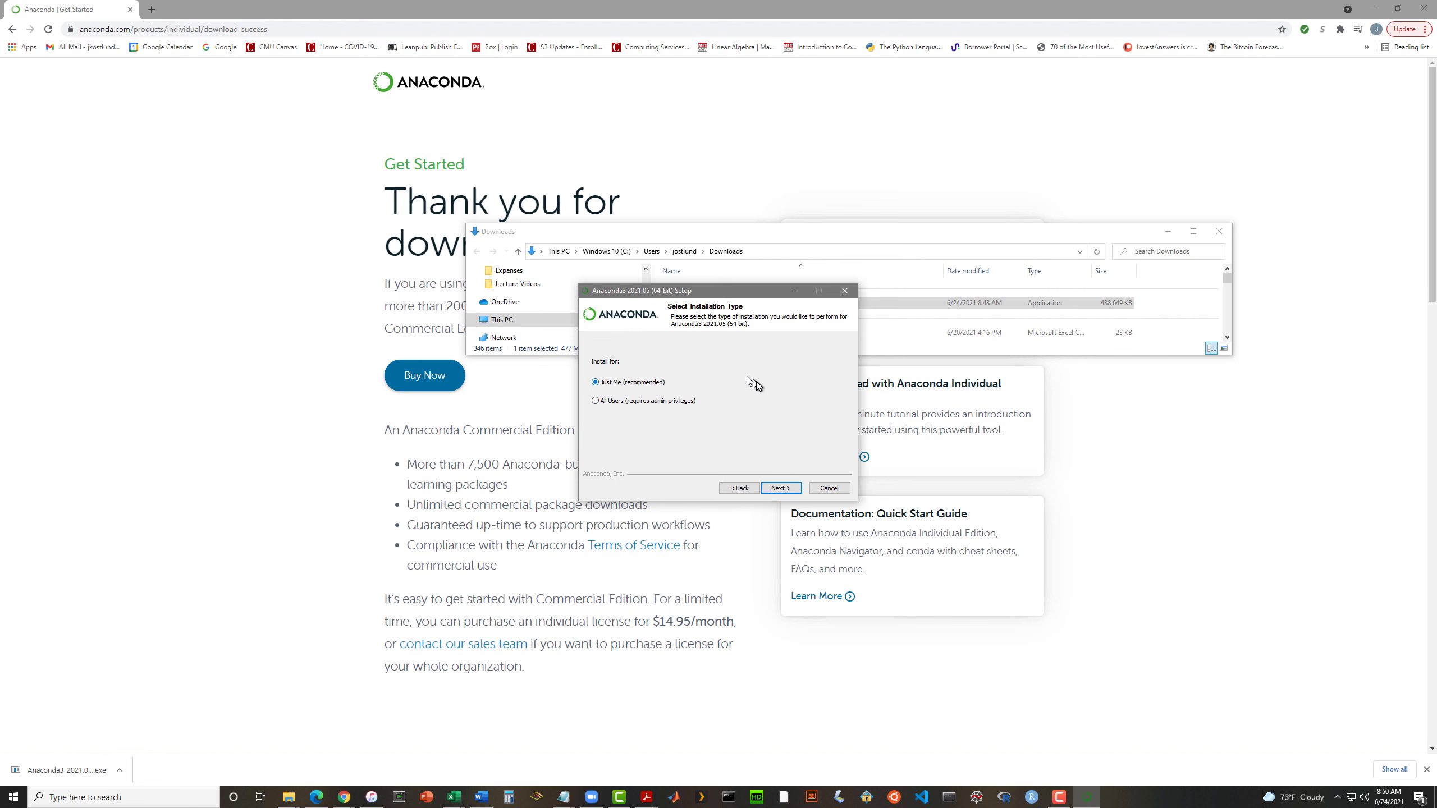
click(779, 488)
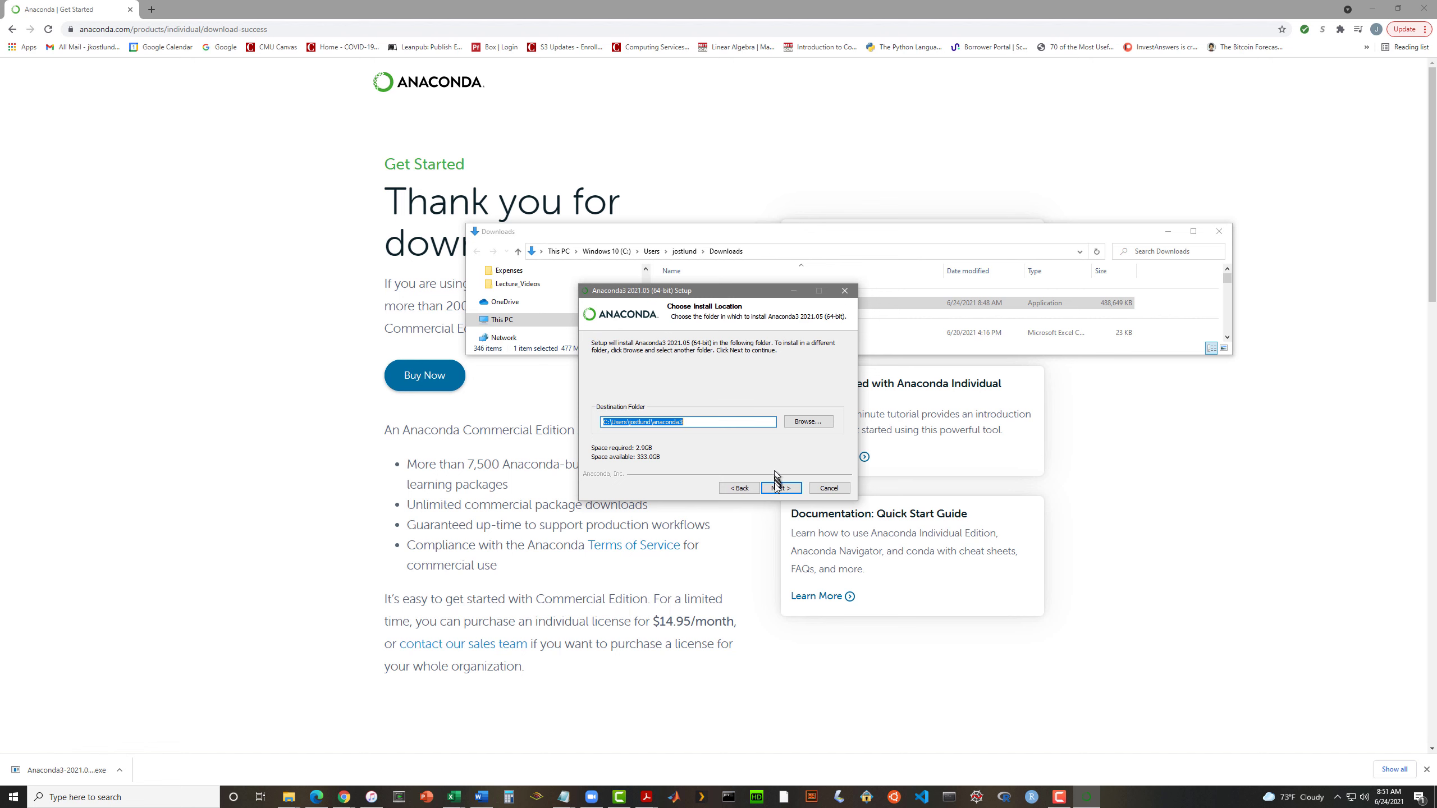
Step: Install Anaconda3 into the default destination folder, registered as the default Python 3.8 and not added to the PATH variable
click(779, 489)
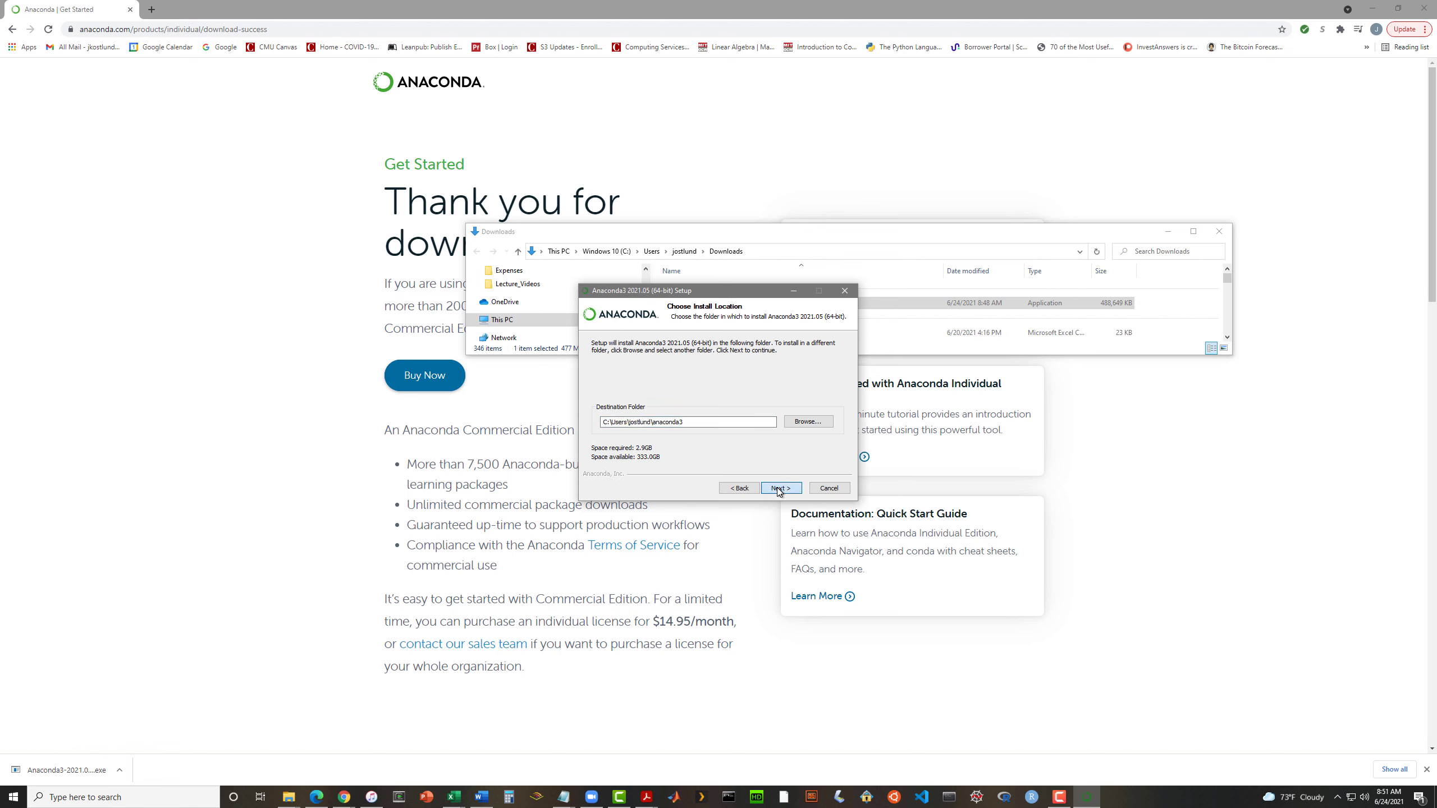
click(778, 489)
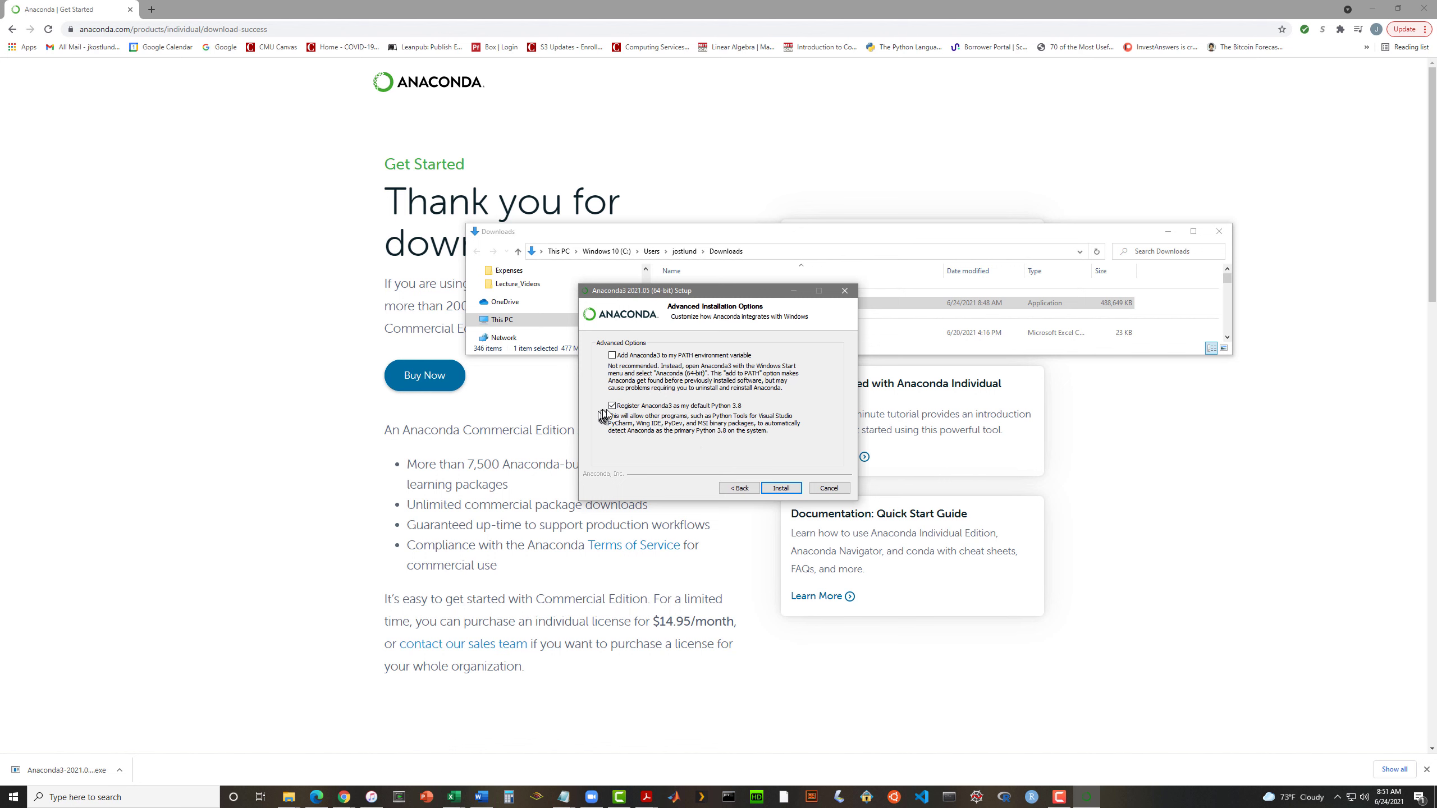
click(778, 486)
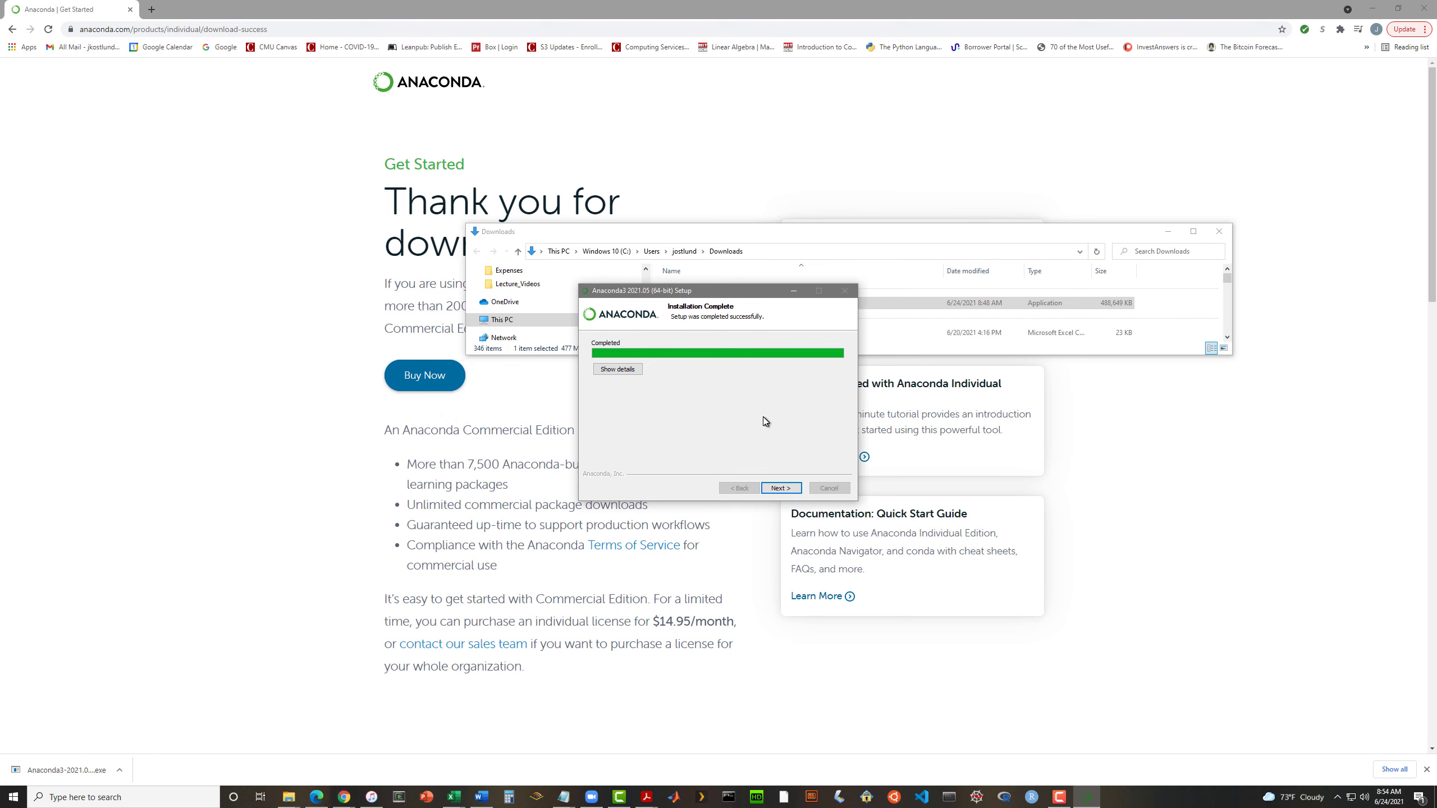
Step: Finish the setup without opening the Anaconda Individual Edition Tutorial or Getting Started with Anaconda, and close the Downloads and browser windows
click(782, 489)
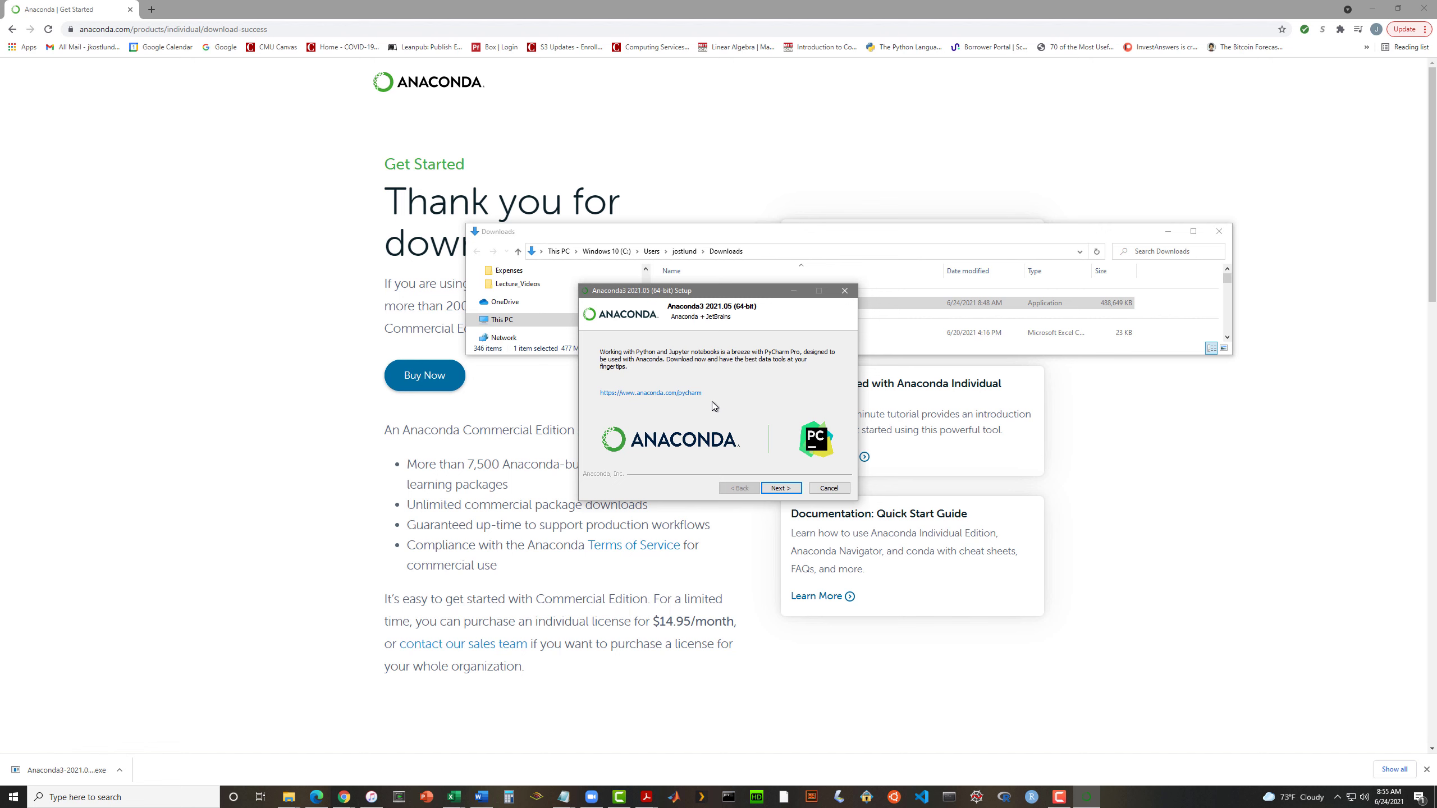
click(1219, 233)
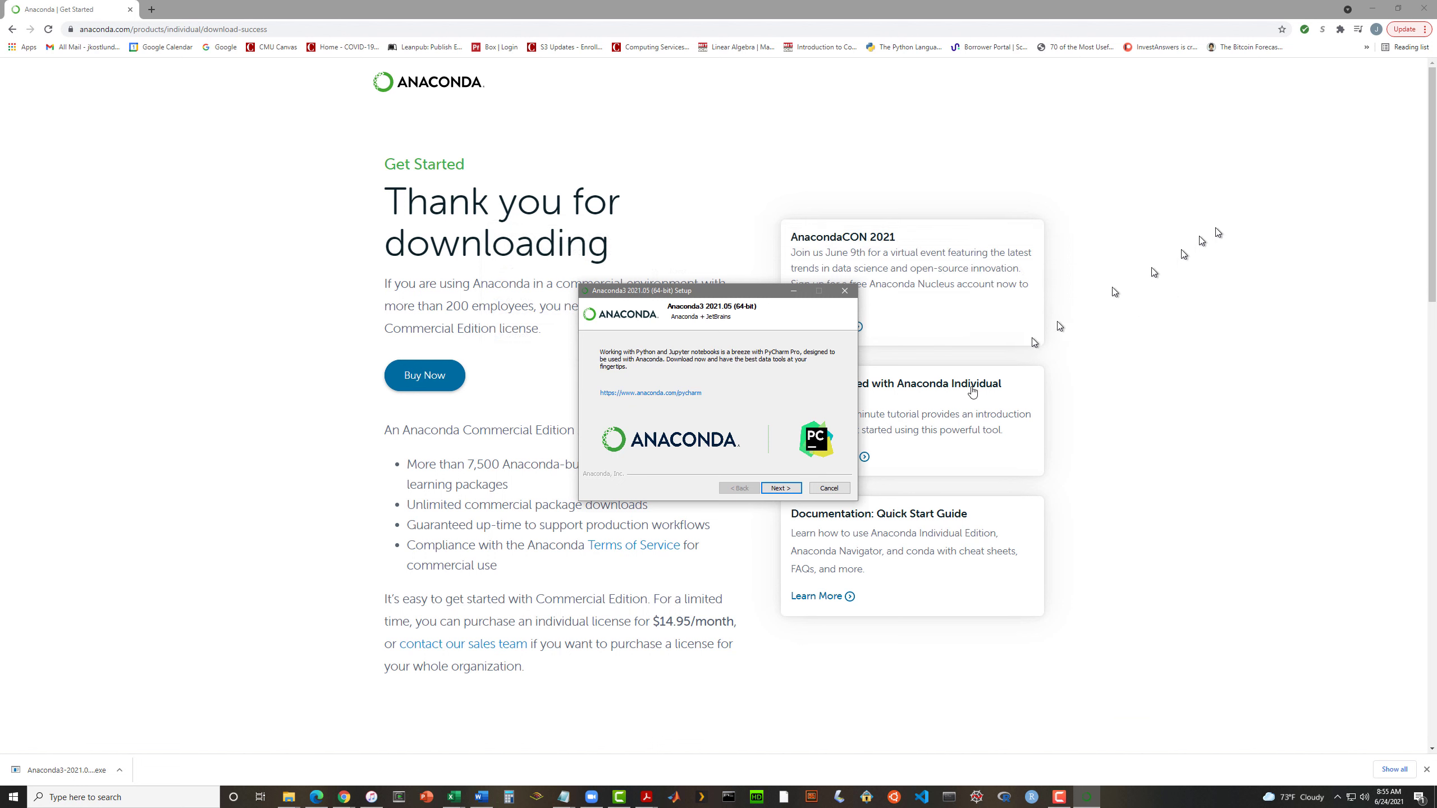
click(781, 488)
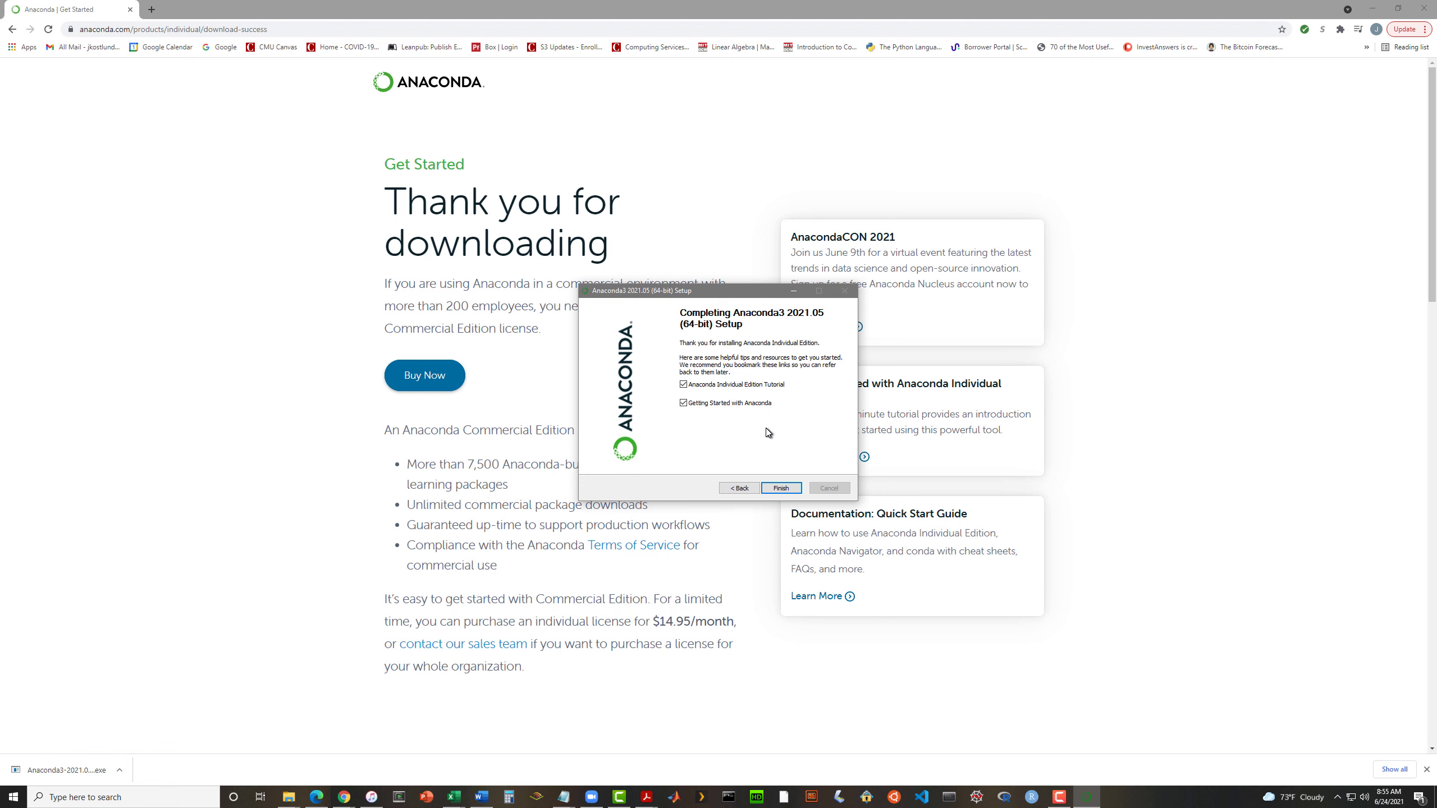
click(684, 385)
click(685, 403)
click(783, 488)
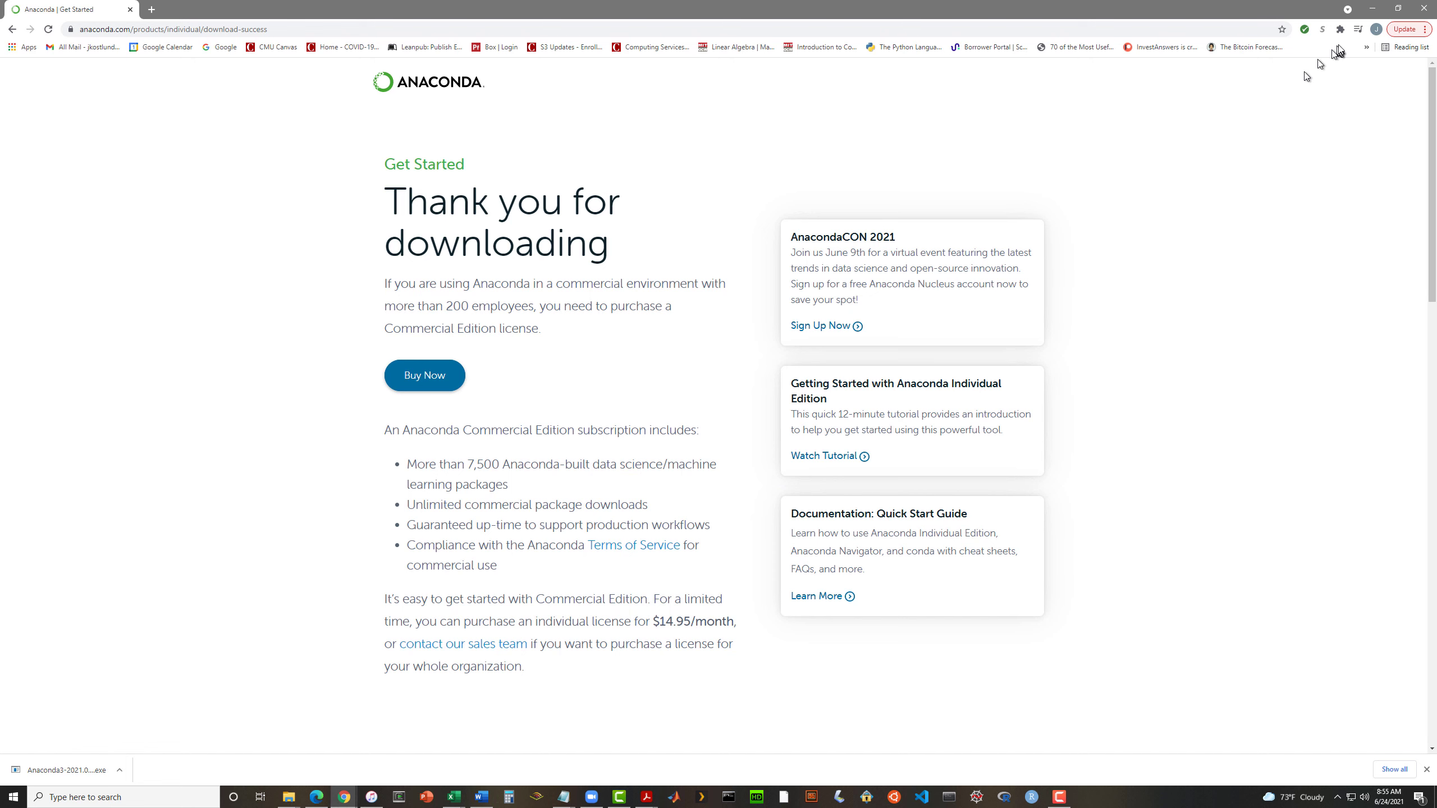
click(1423, 10)
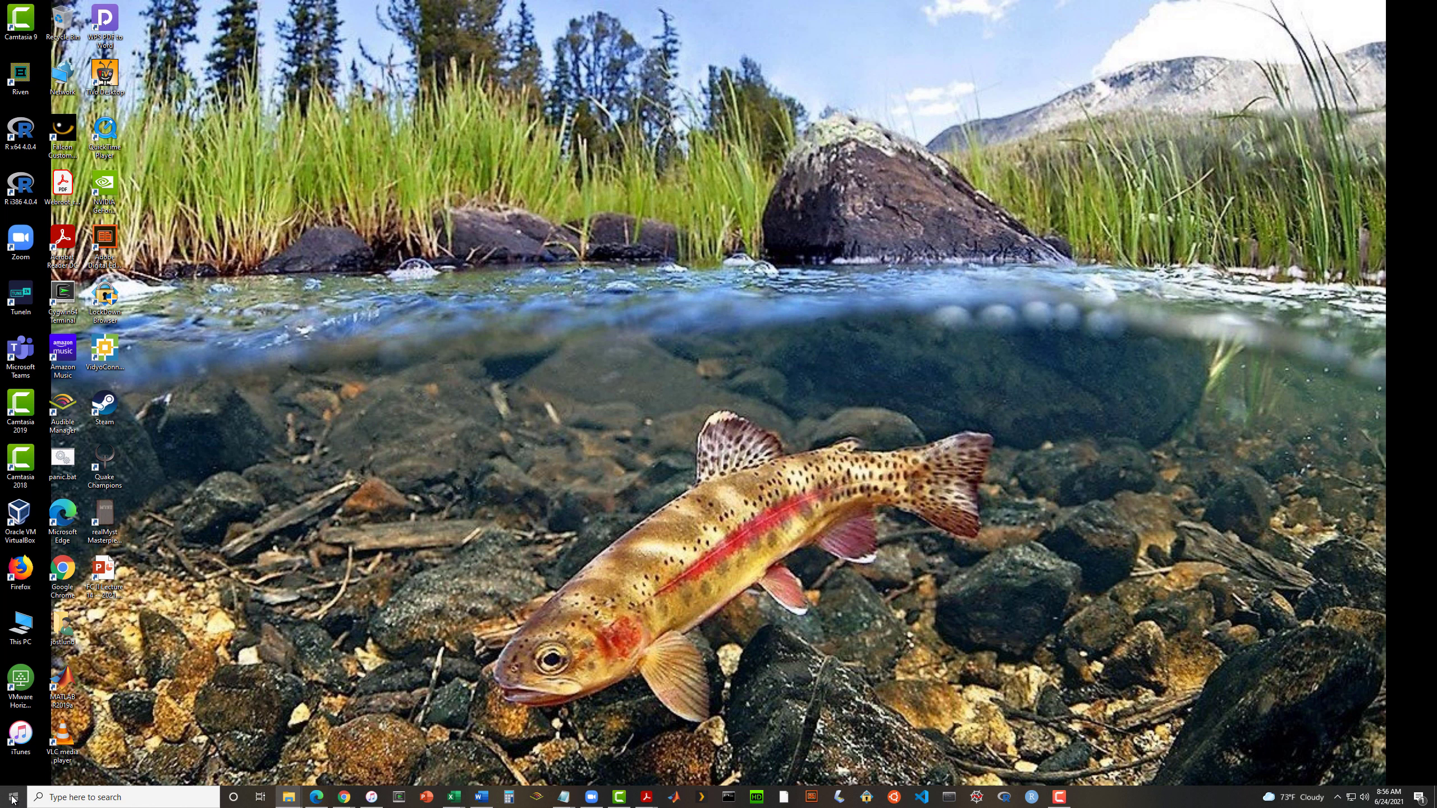
Step: Launch Anaconda Prompt from the Anaconda3 (64-bit) program group in Windows
click(12, 798)
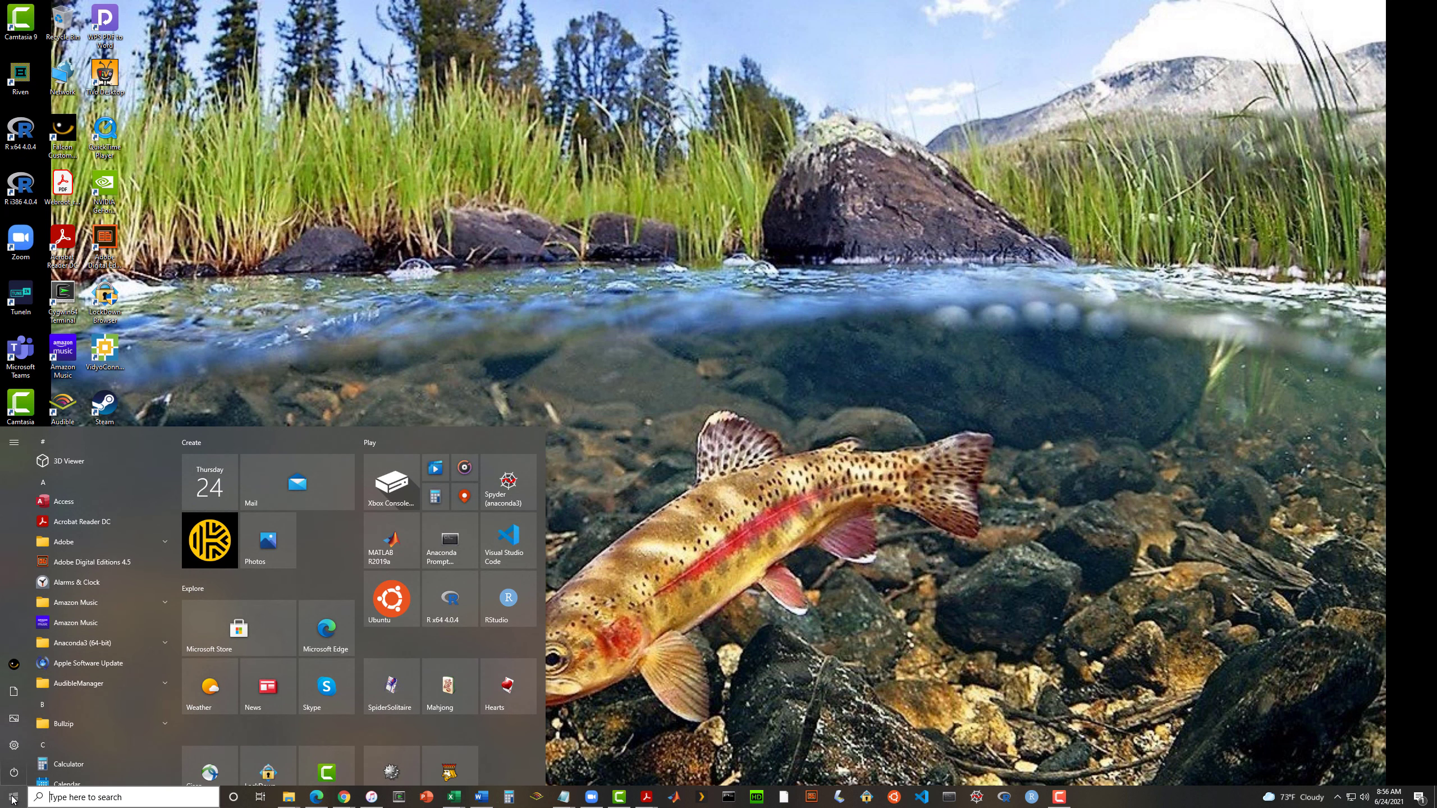
mouse_move(32, 731)
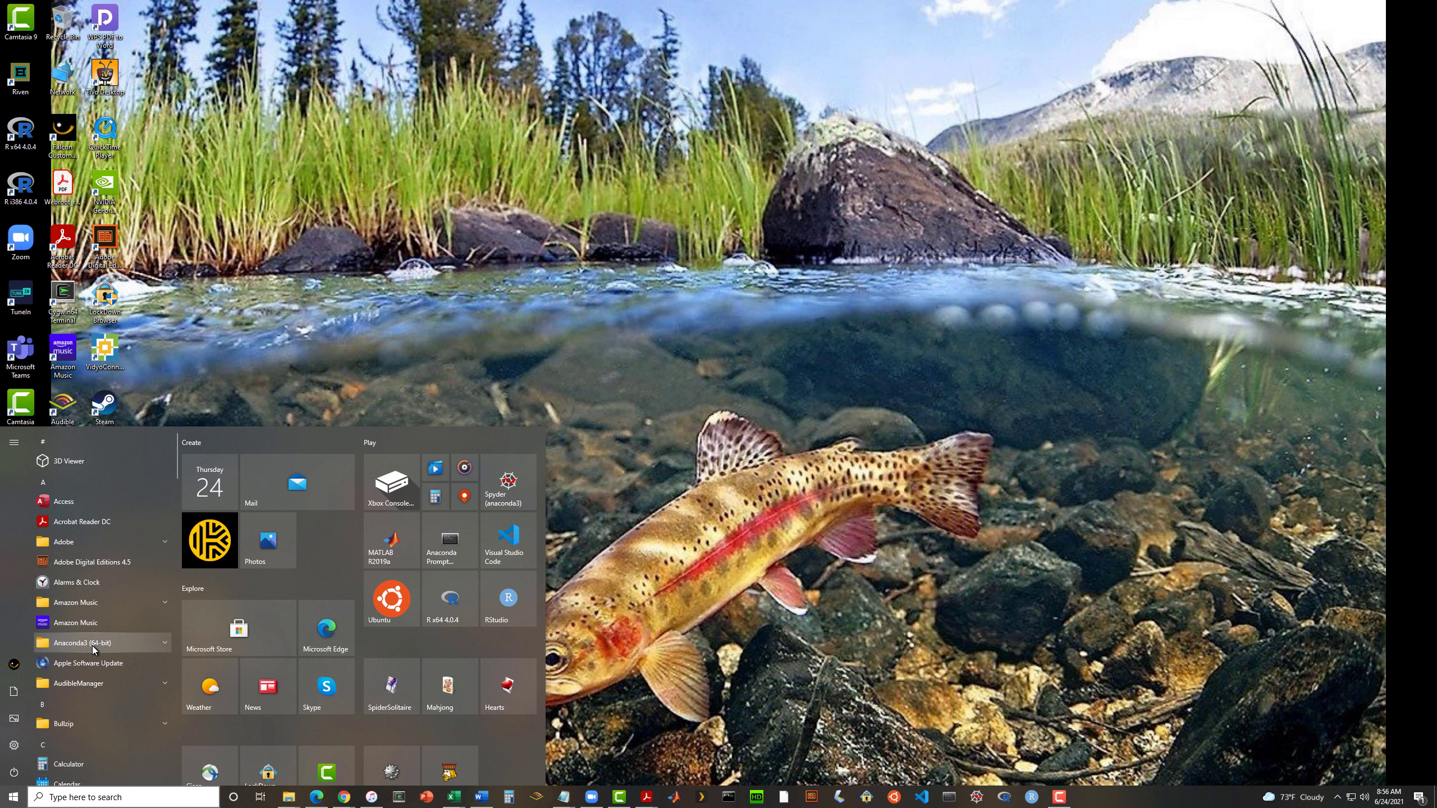
click(165, 643)
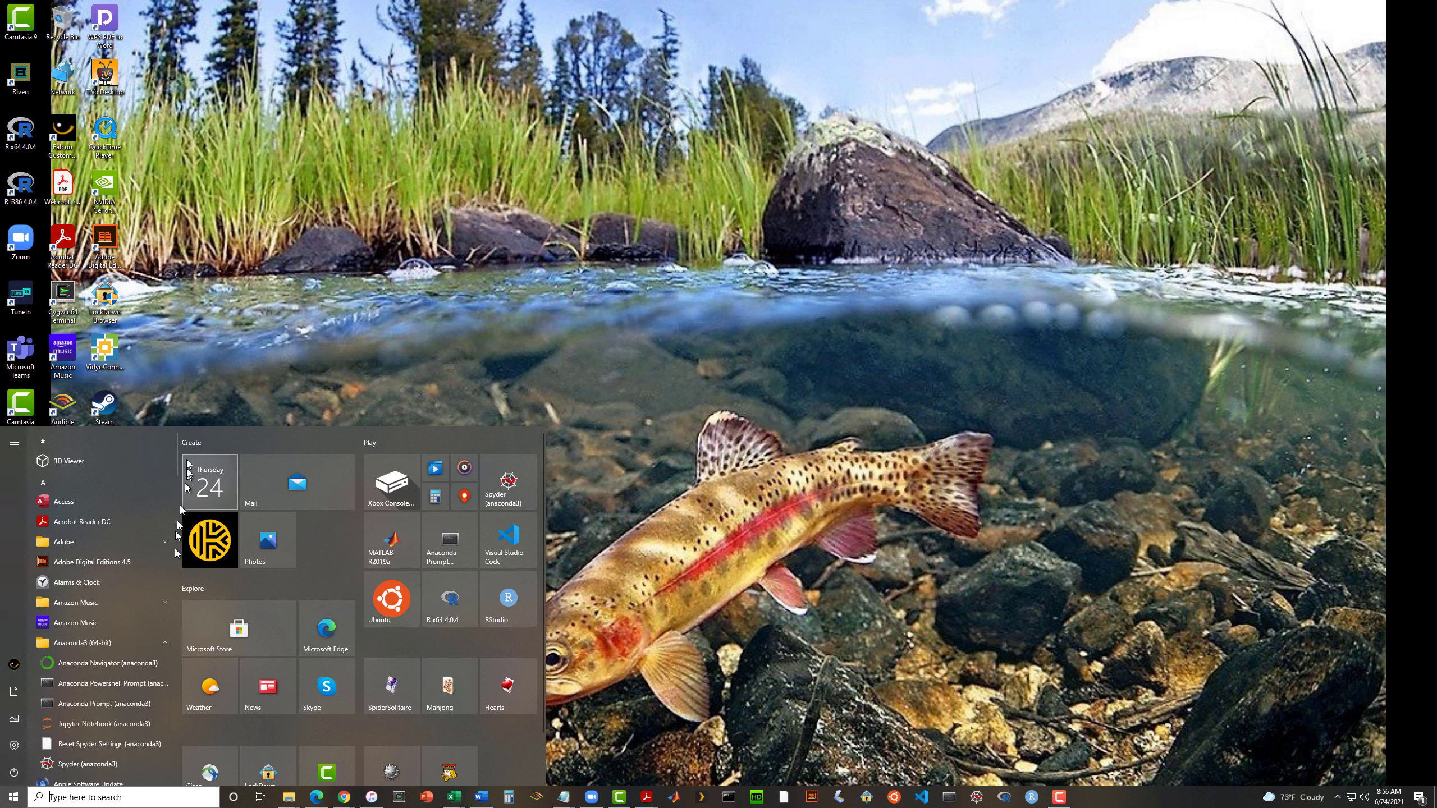
drag(177, 461, 184, 475)
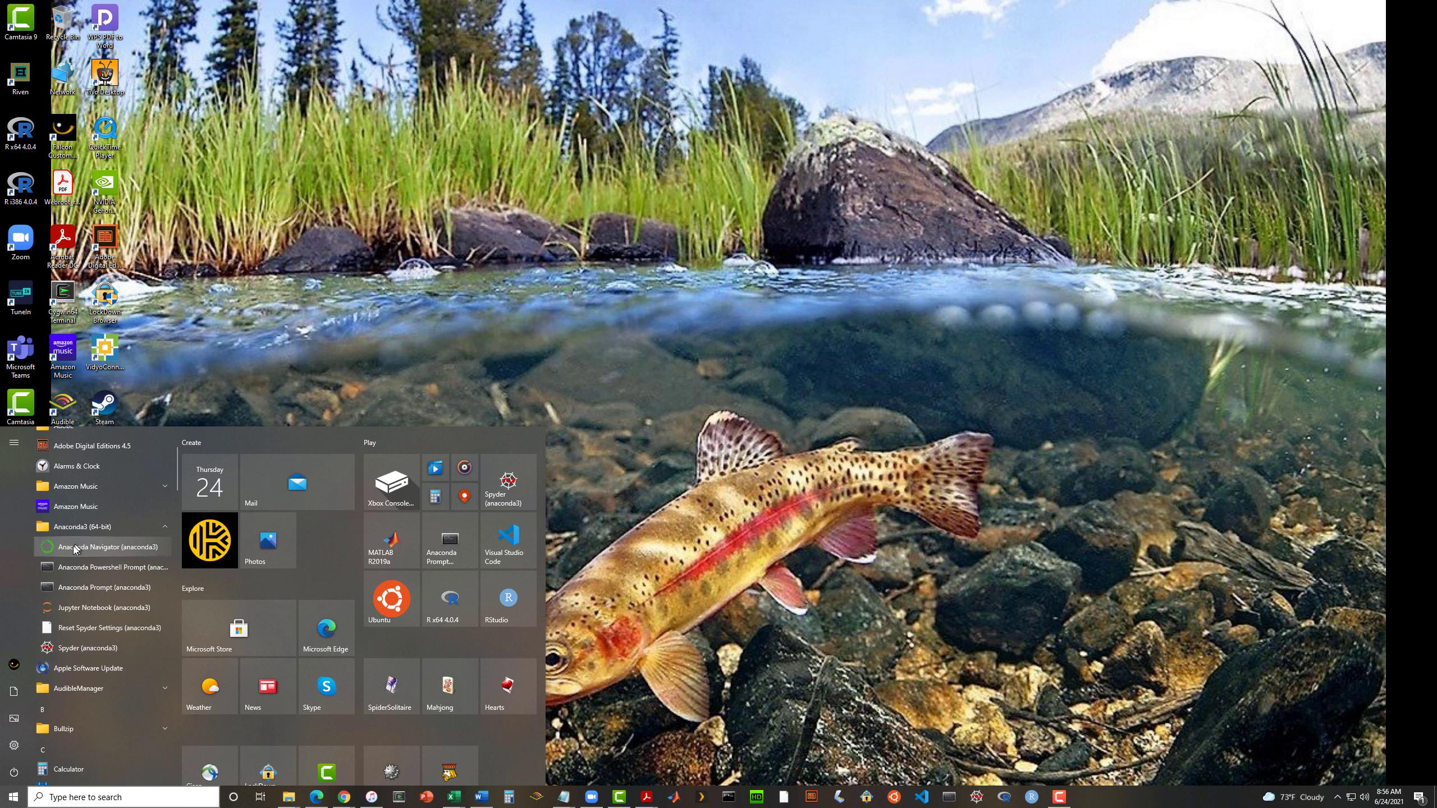
click(128, 549)
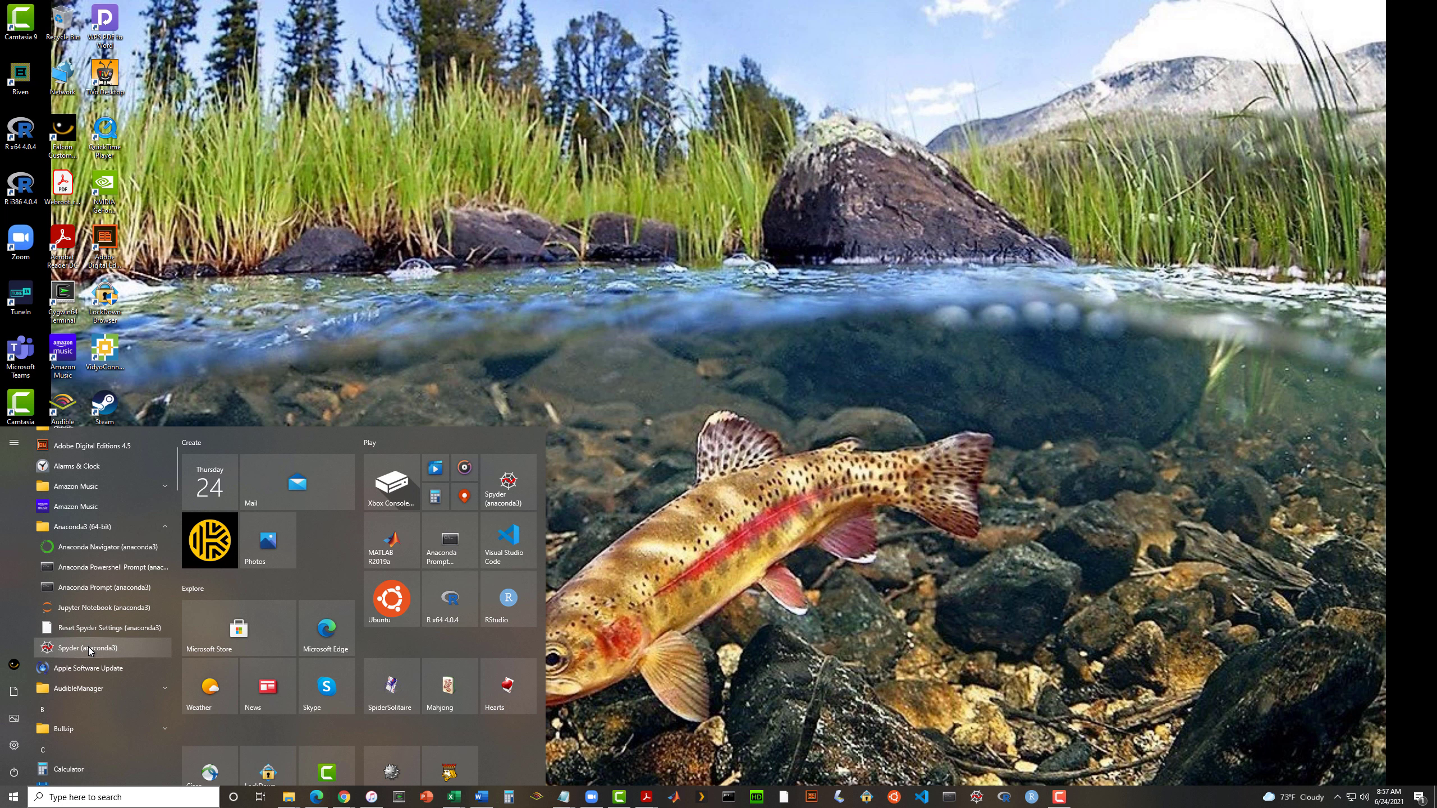
click(92, 589)
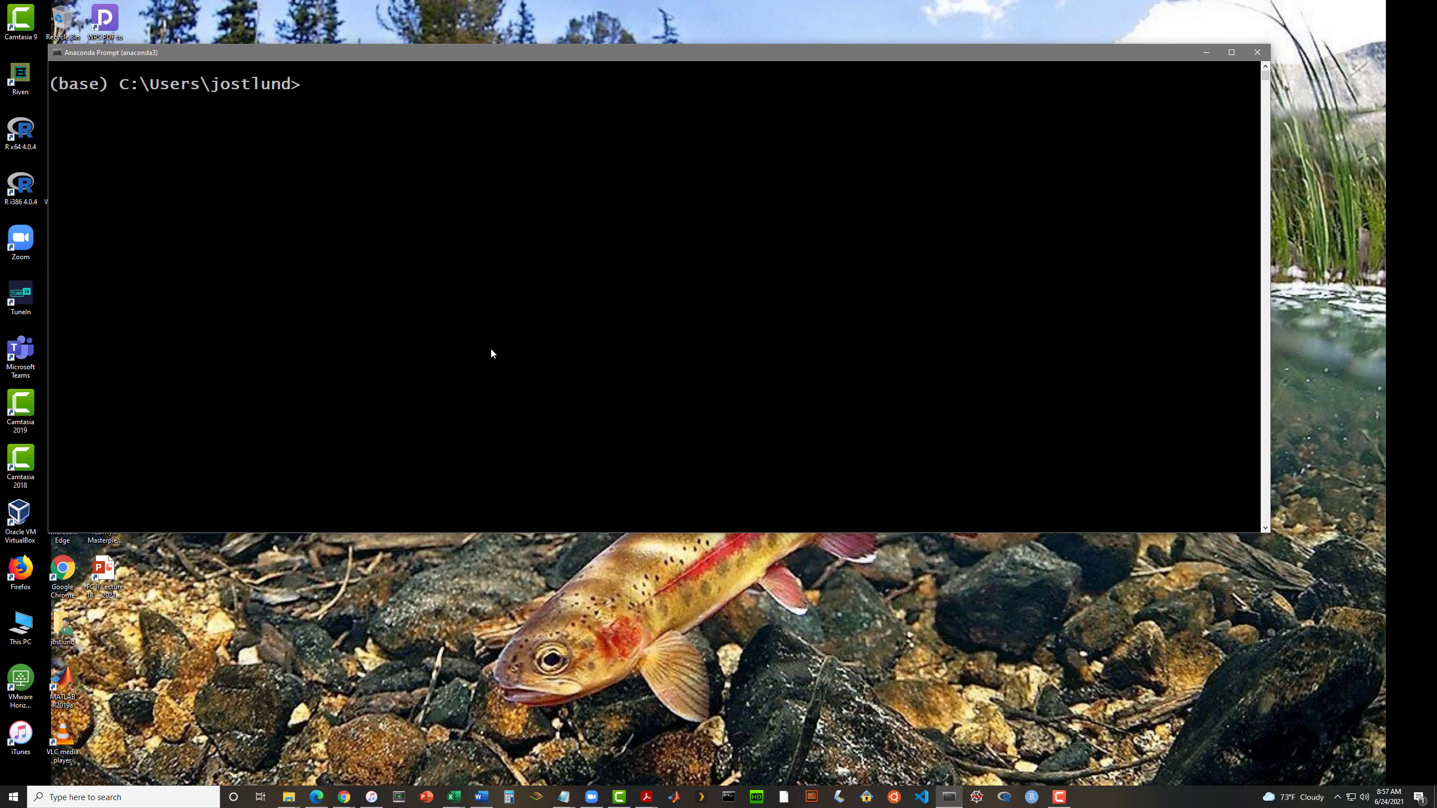
Step: Start the Python shell with the idle command, move its window nearer the middle of the desktop and check the Python version
text(idle)
key(Return)
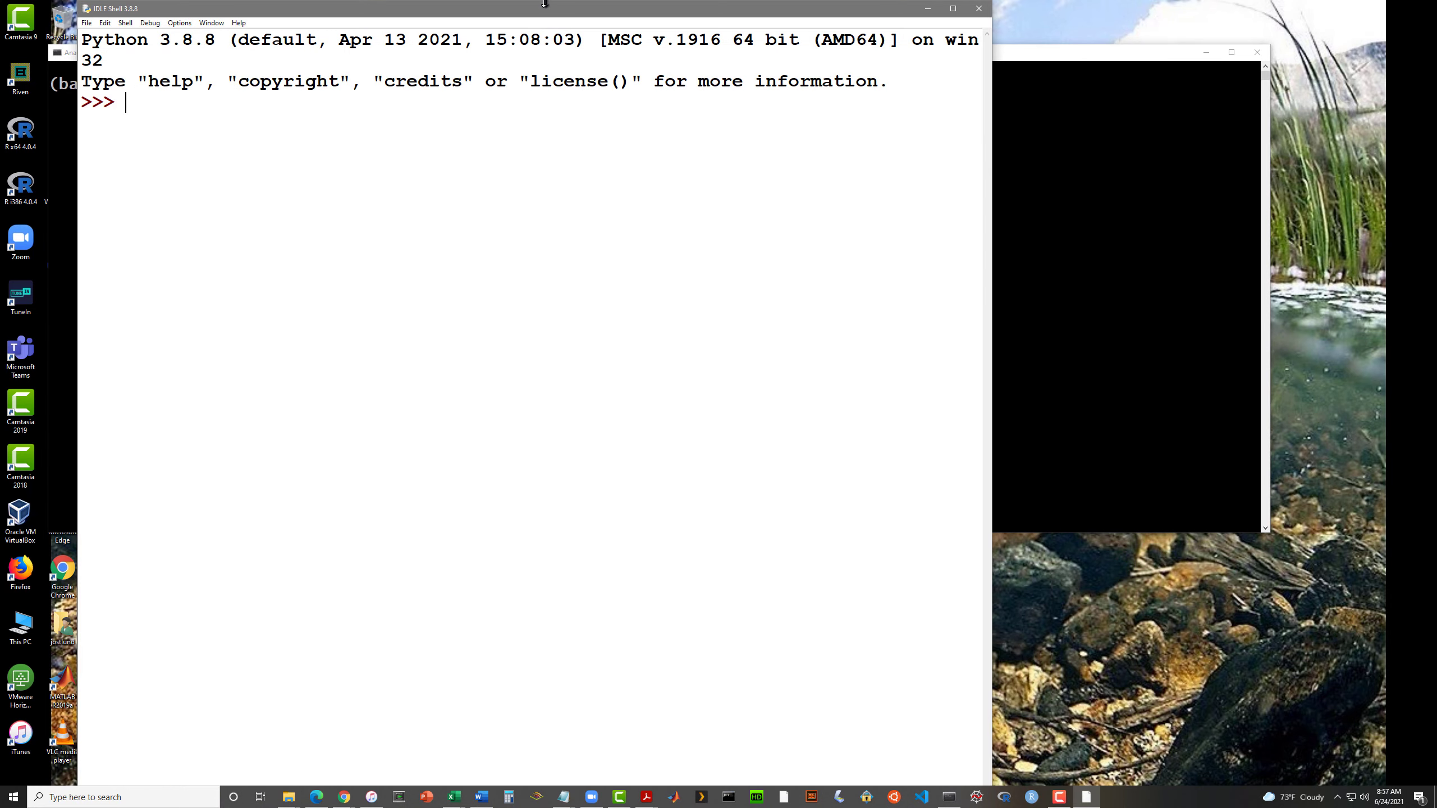
drag(544, 3, 714, 63)
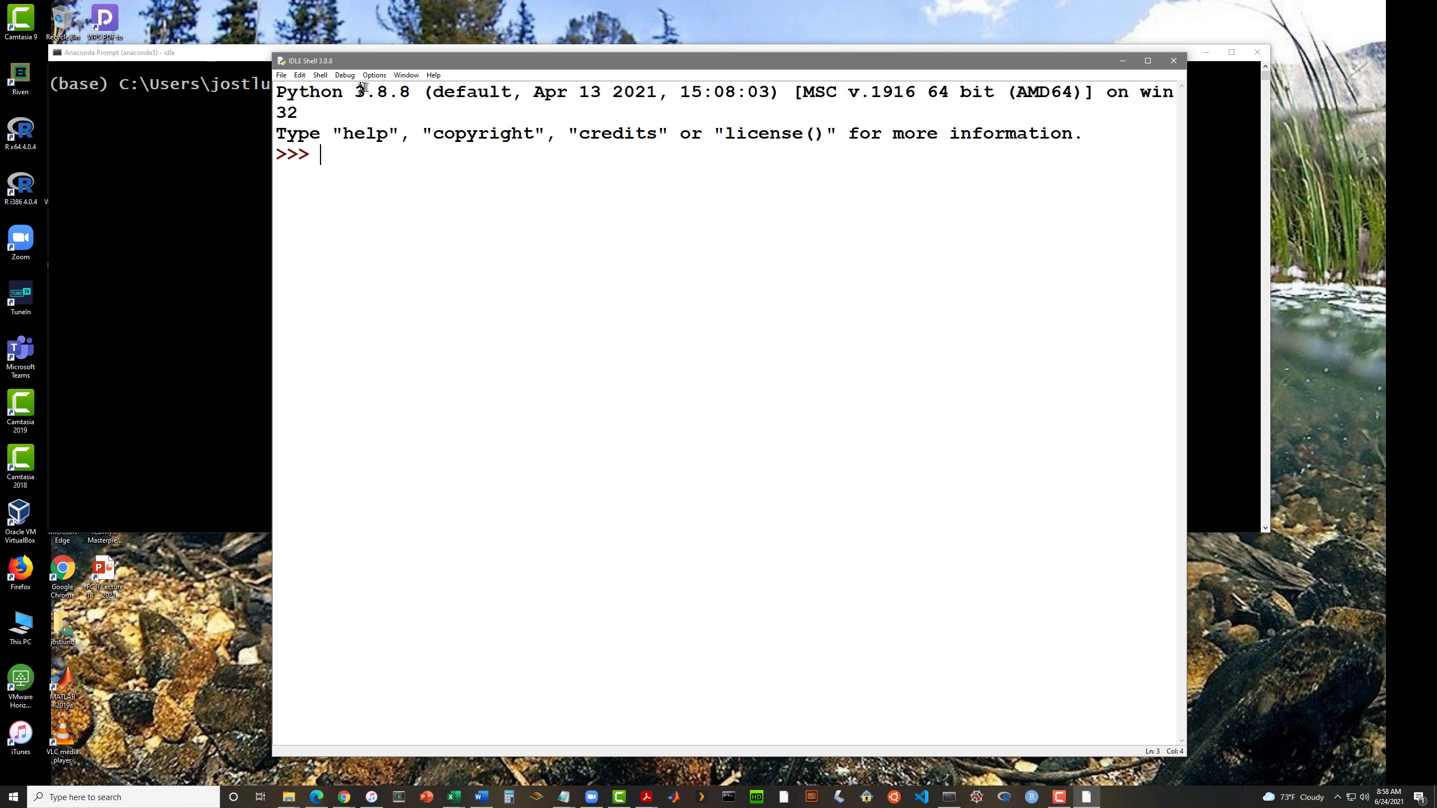
drag(356, 92, 412, 95)
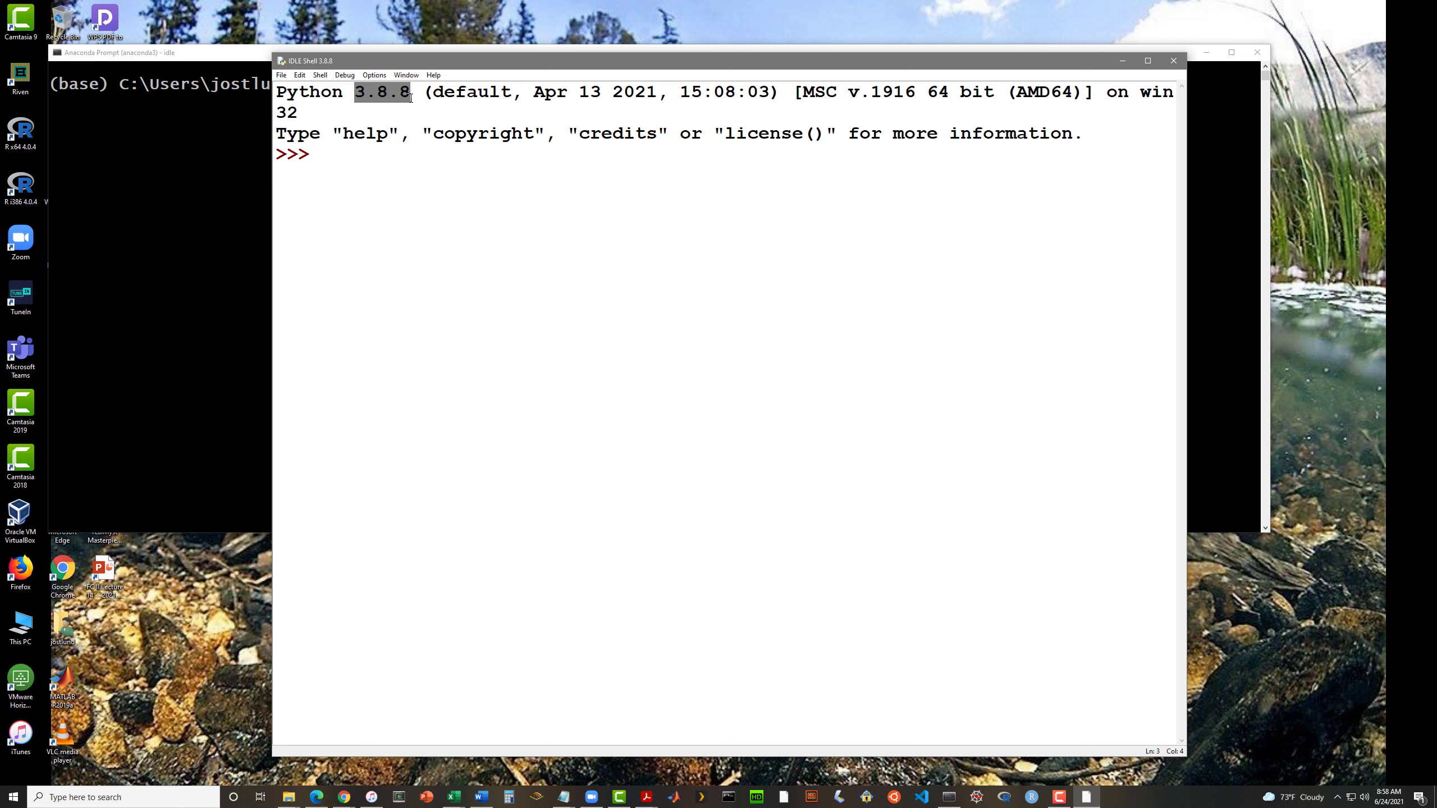
click(406, 174)
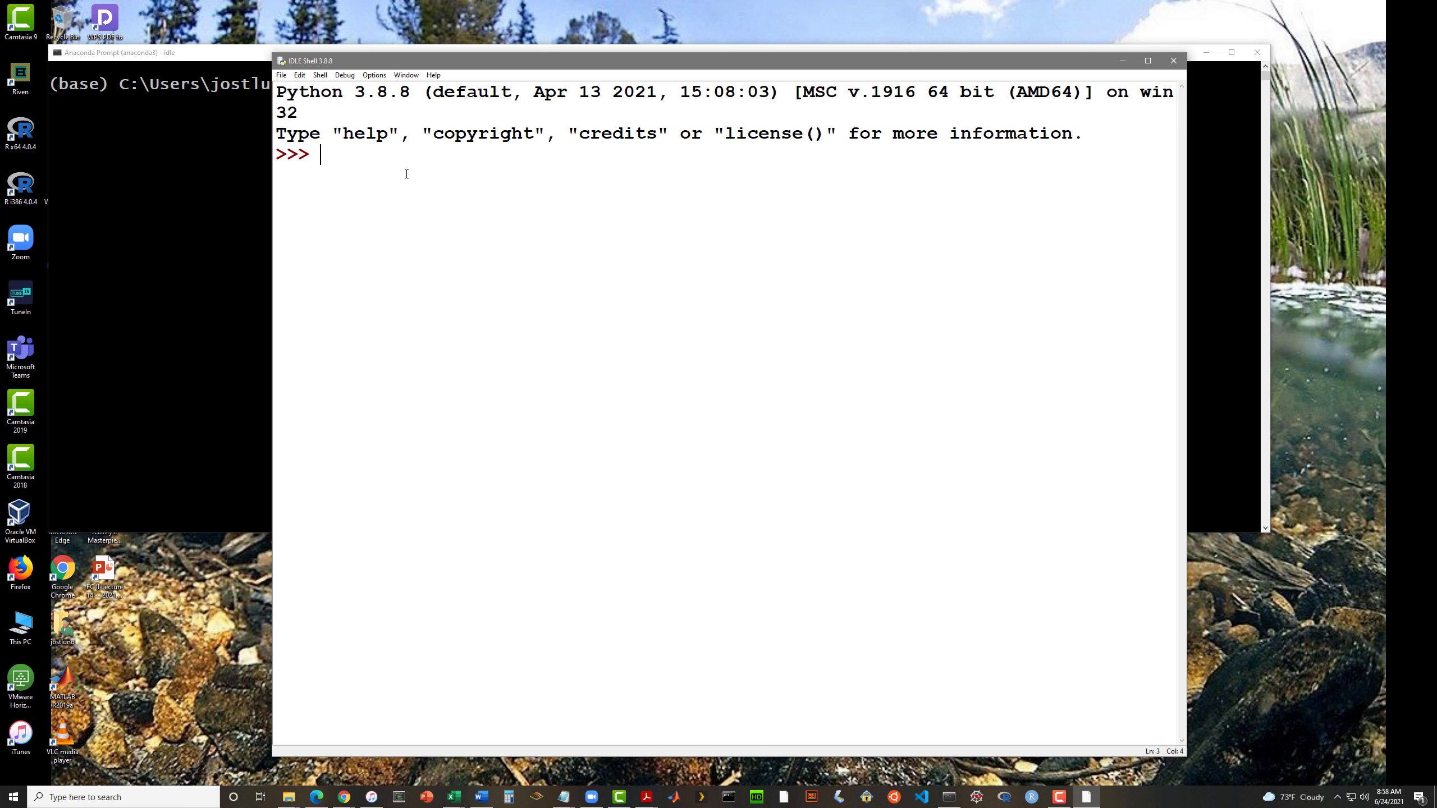
Step: Test the shell by calculating 12 * 25, then assign a = 1234.56 and display the value of a
text(12 * 25)
key(Return)
text(a)
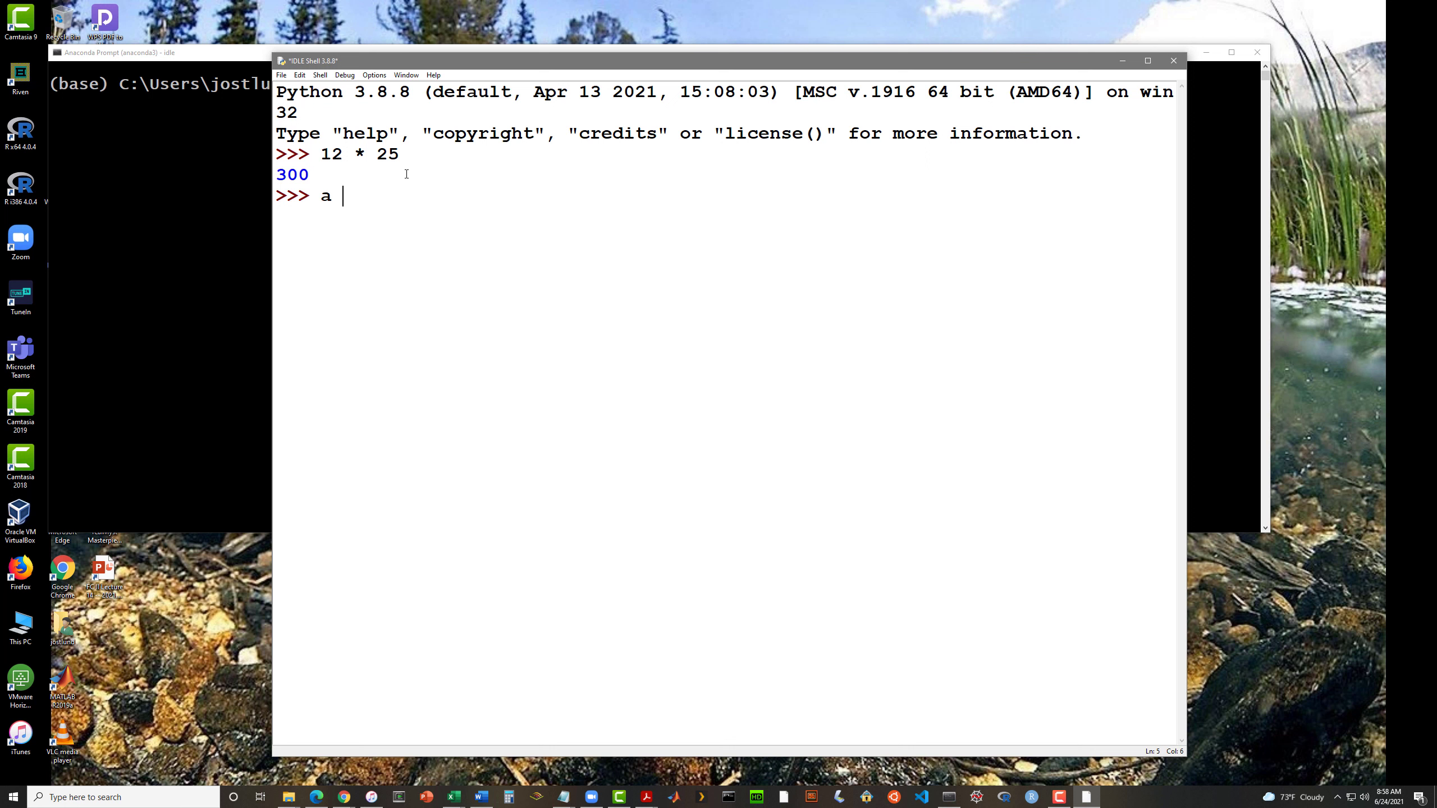
text( = 1234.56)
key(Return)
text(a)
key(Return)
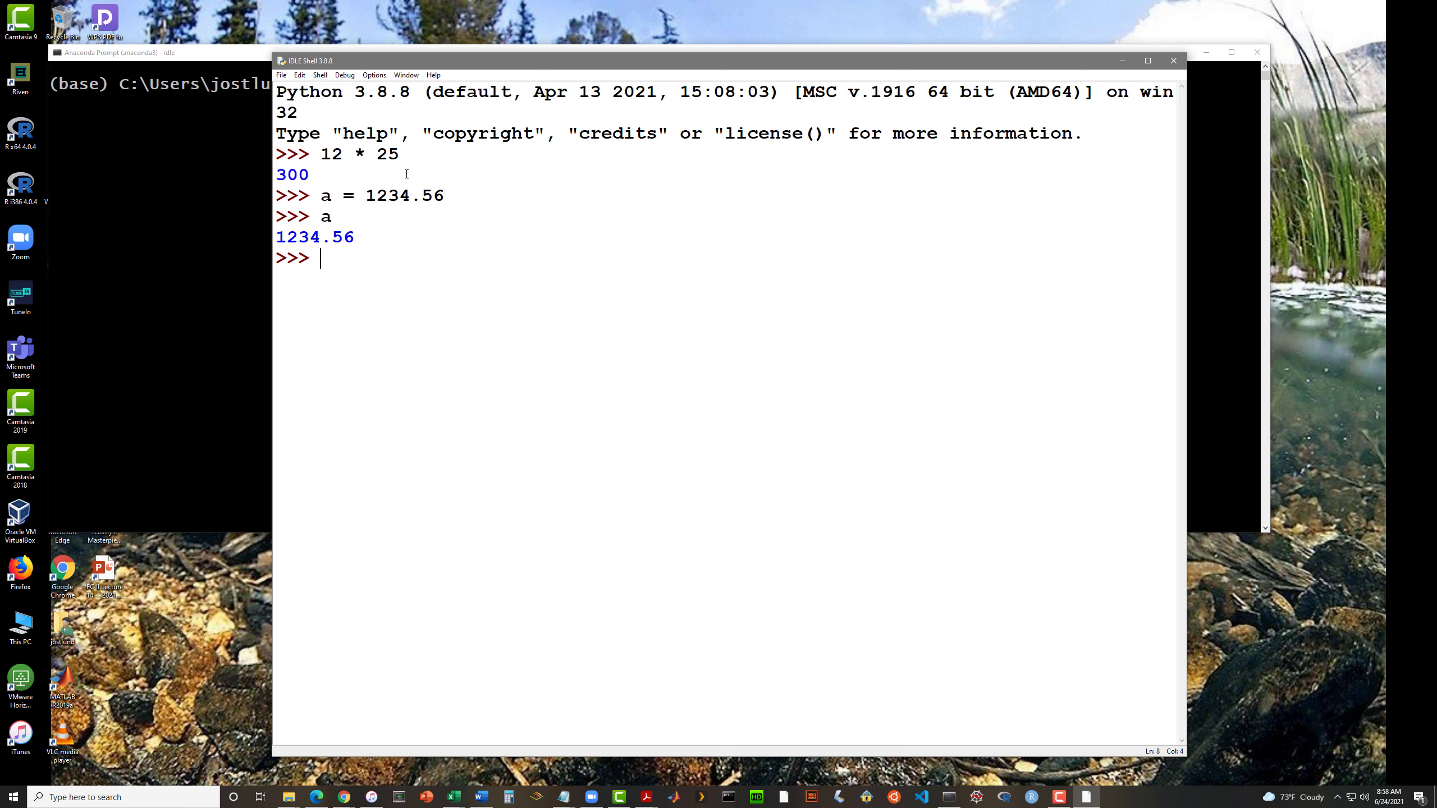
Step: Quit the Python shell with quit(), agree to kill the running program, and close the Anaconda Prompt window
text(quit())
key(Return)
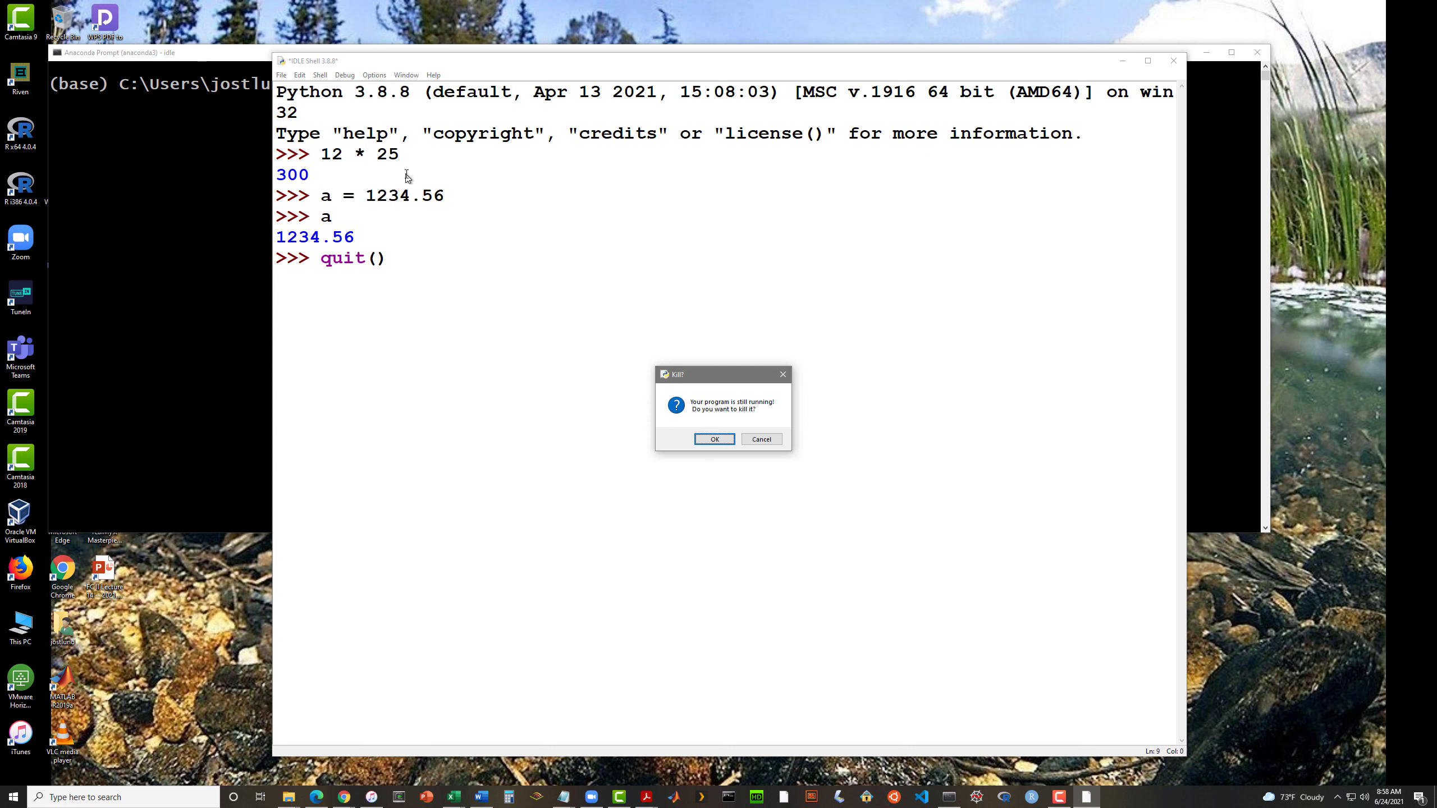
click(713, 440)
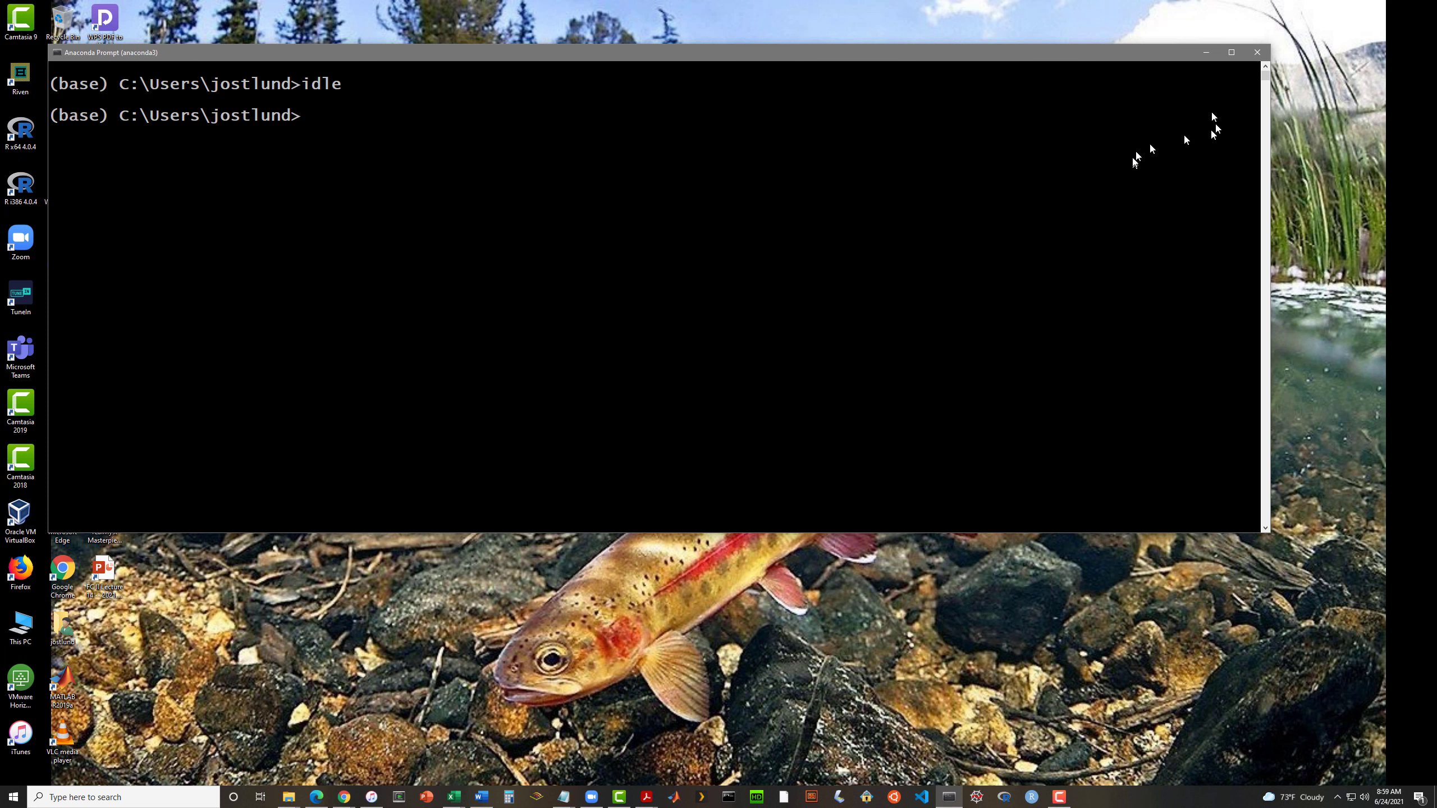
click(1259, 53)
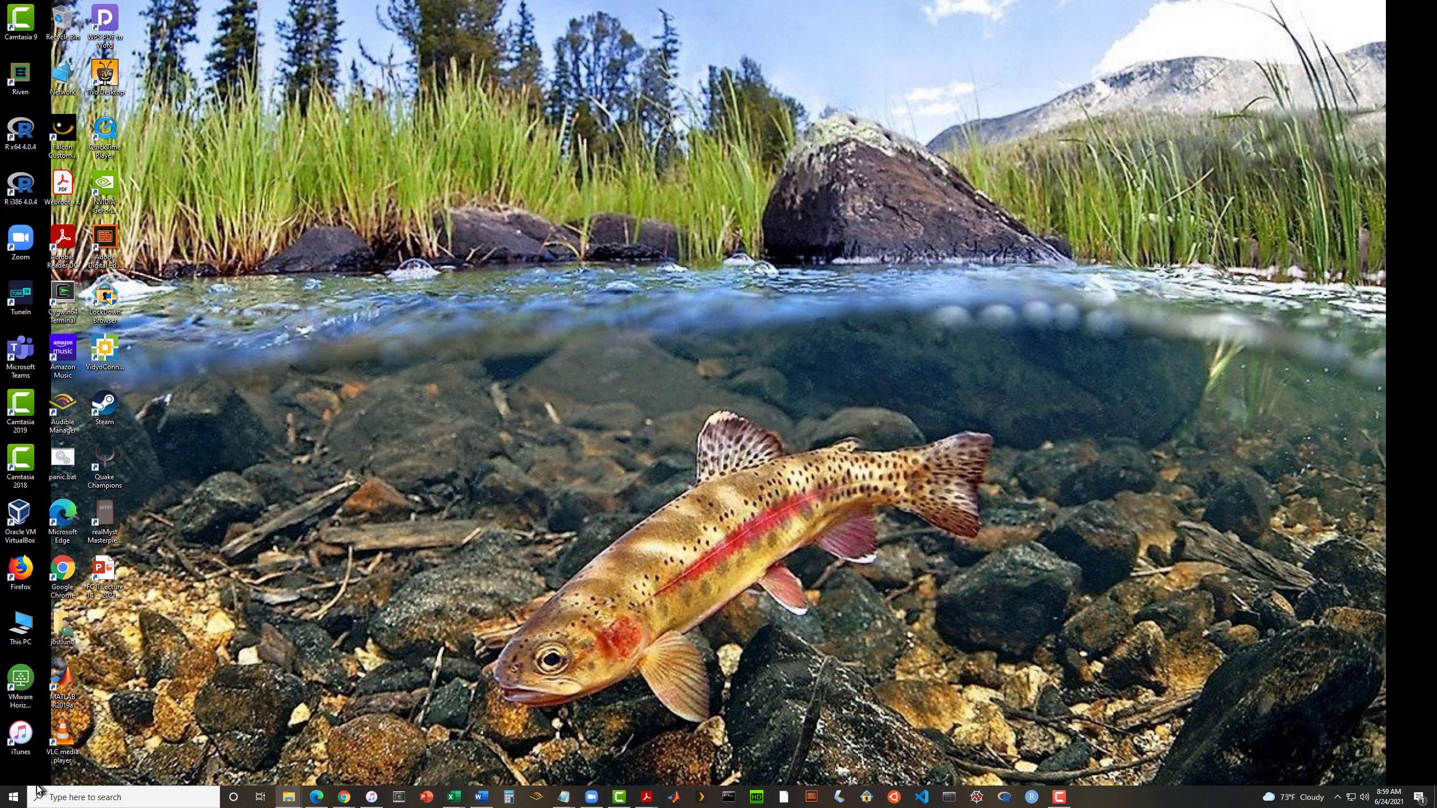
Step: Launch Spyder (anaconda3) from the Anaconda3 (64-bit) program group in Windows
click(13, 798)
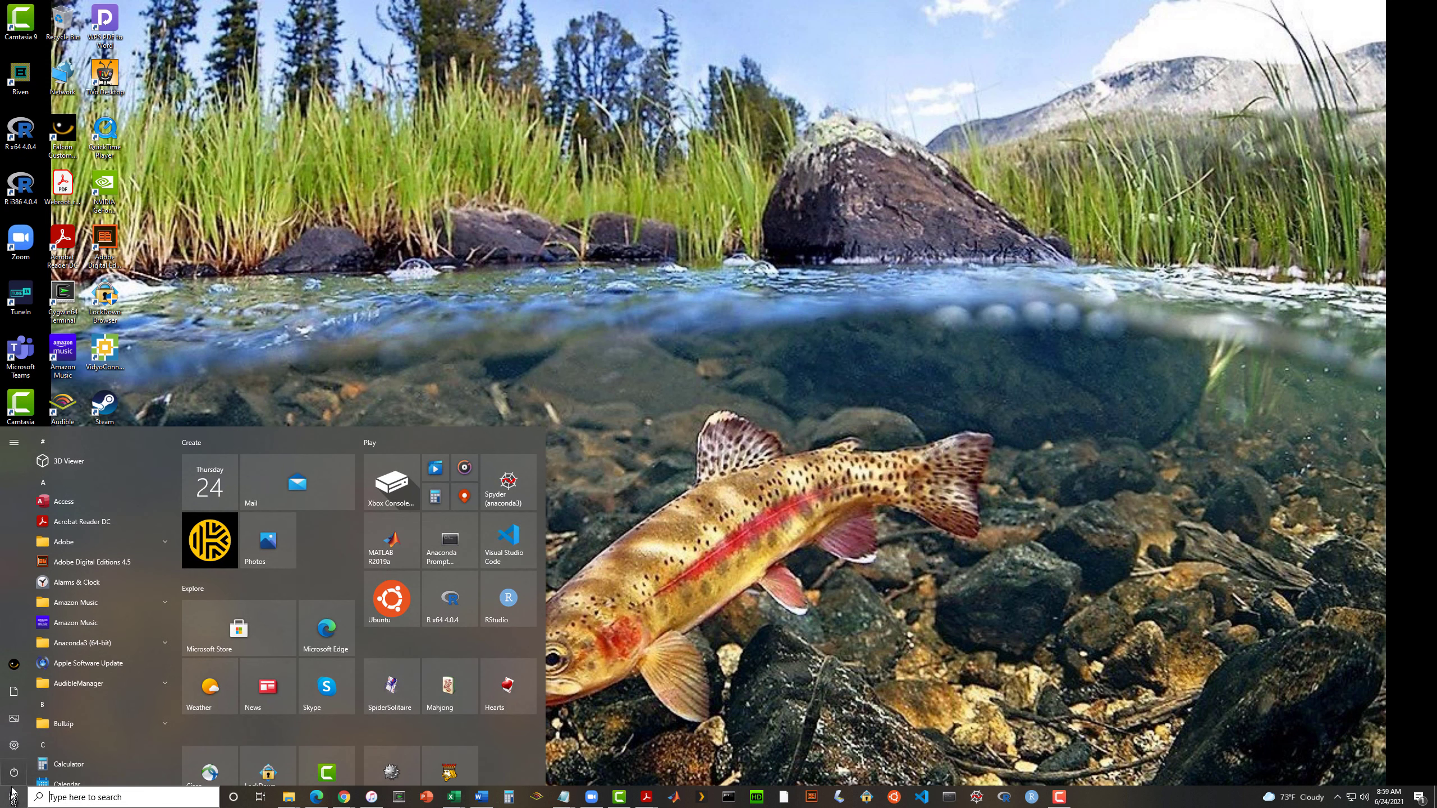
click(107, 644)
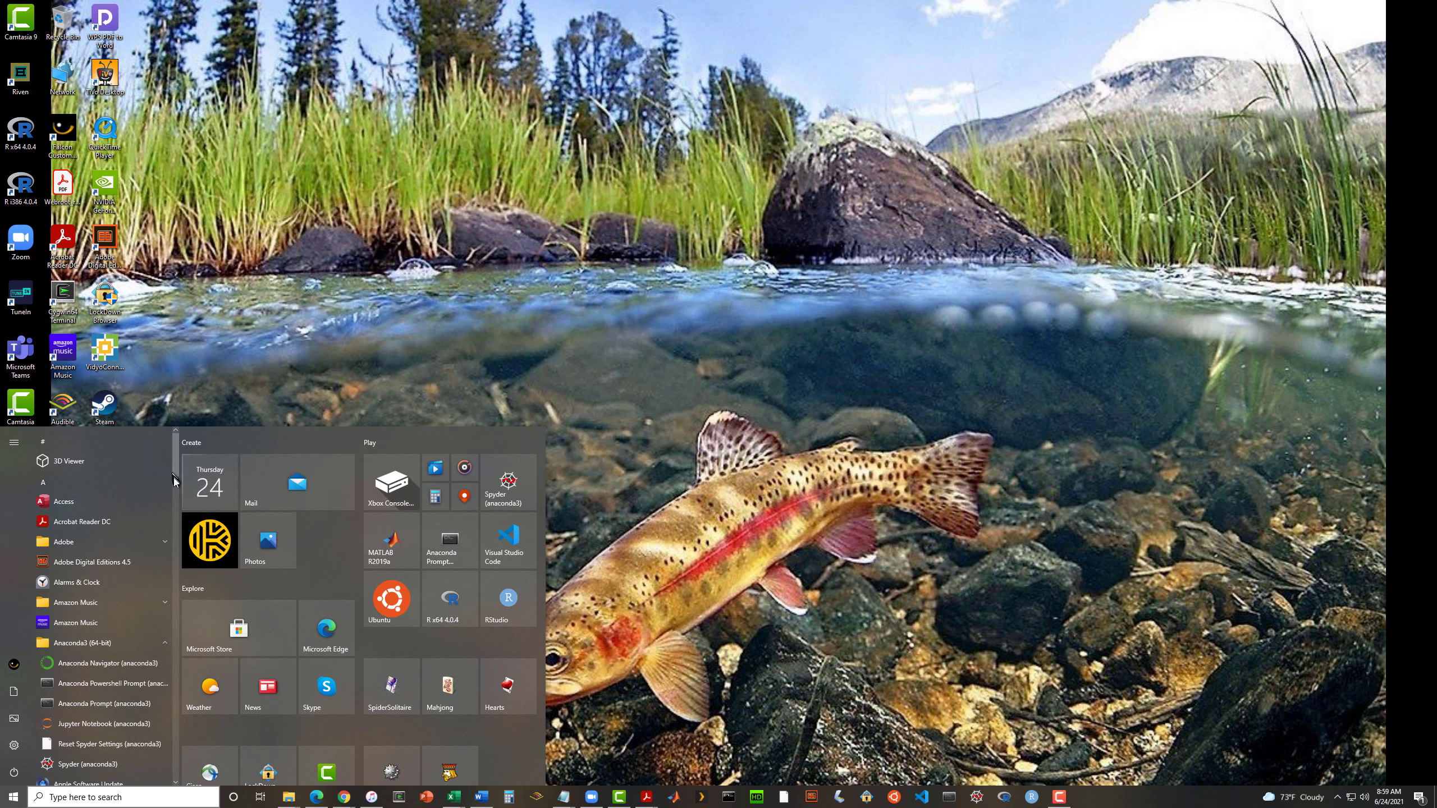
drag(178, 467, 177, 486)
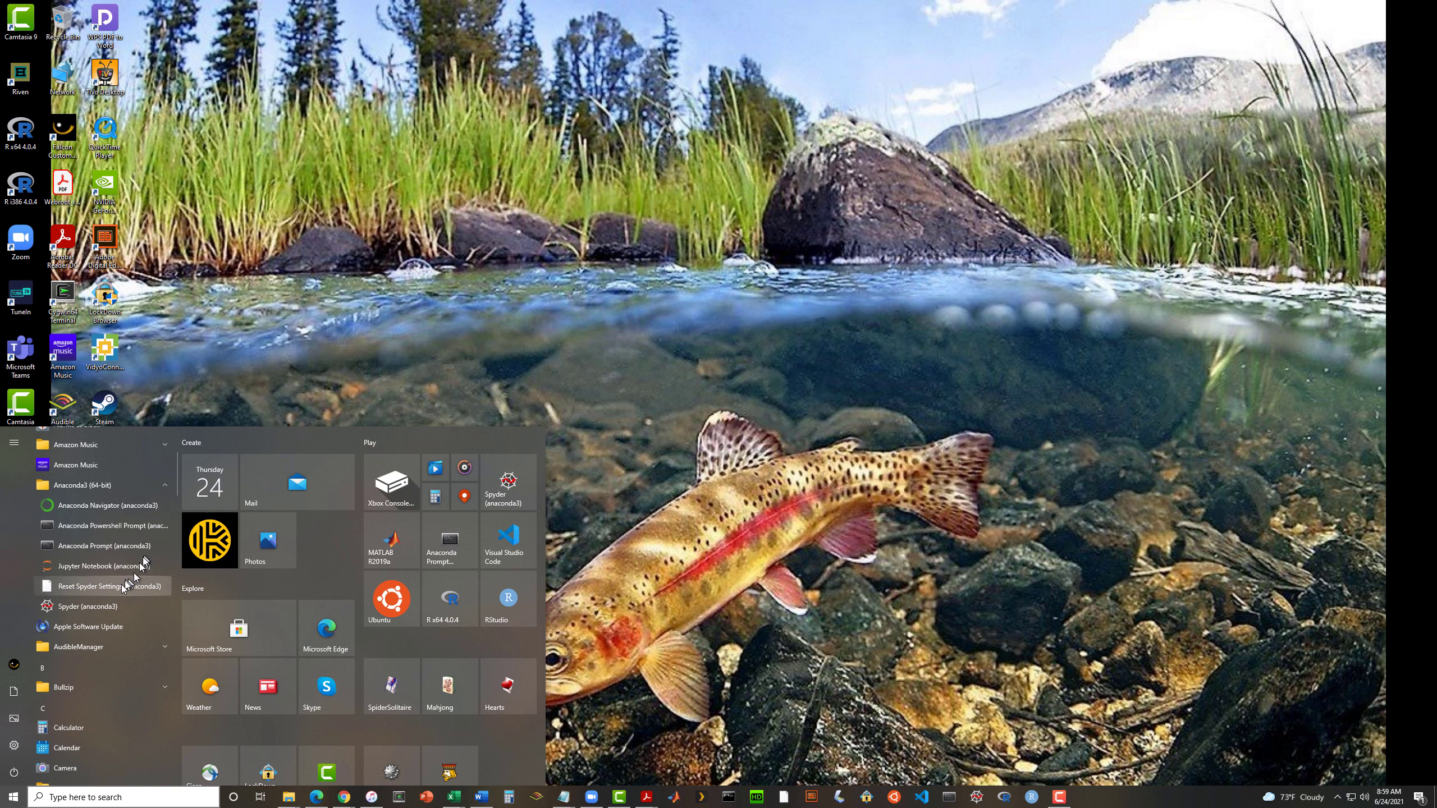
click(73, 606)
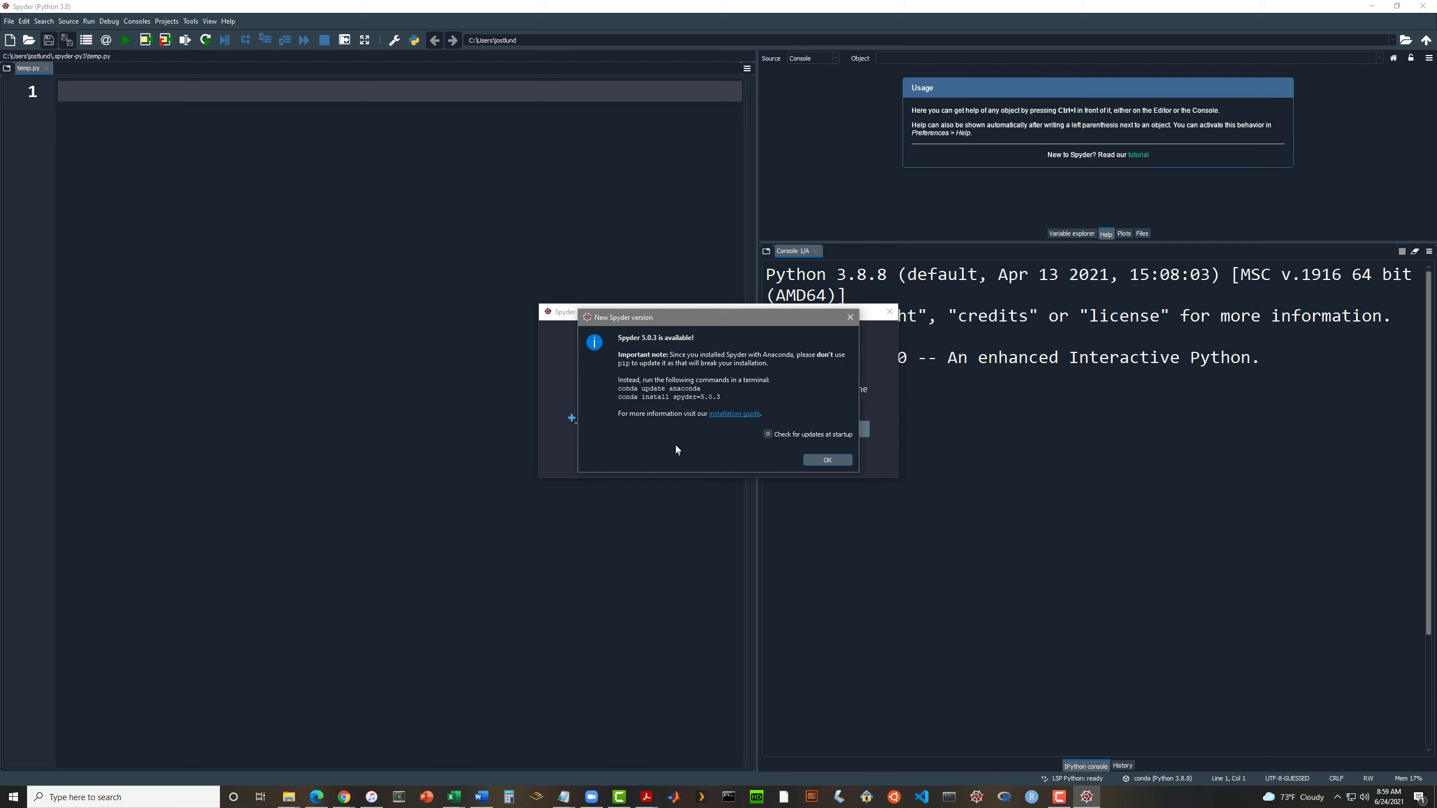
Step: Dismiss the new Spyder version notice and the welcome tour, and place the cursor on line 1 of temp.py
click(828, 460)
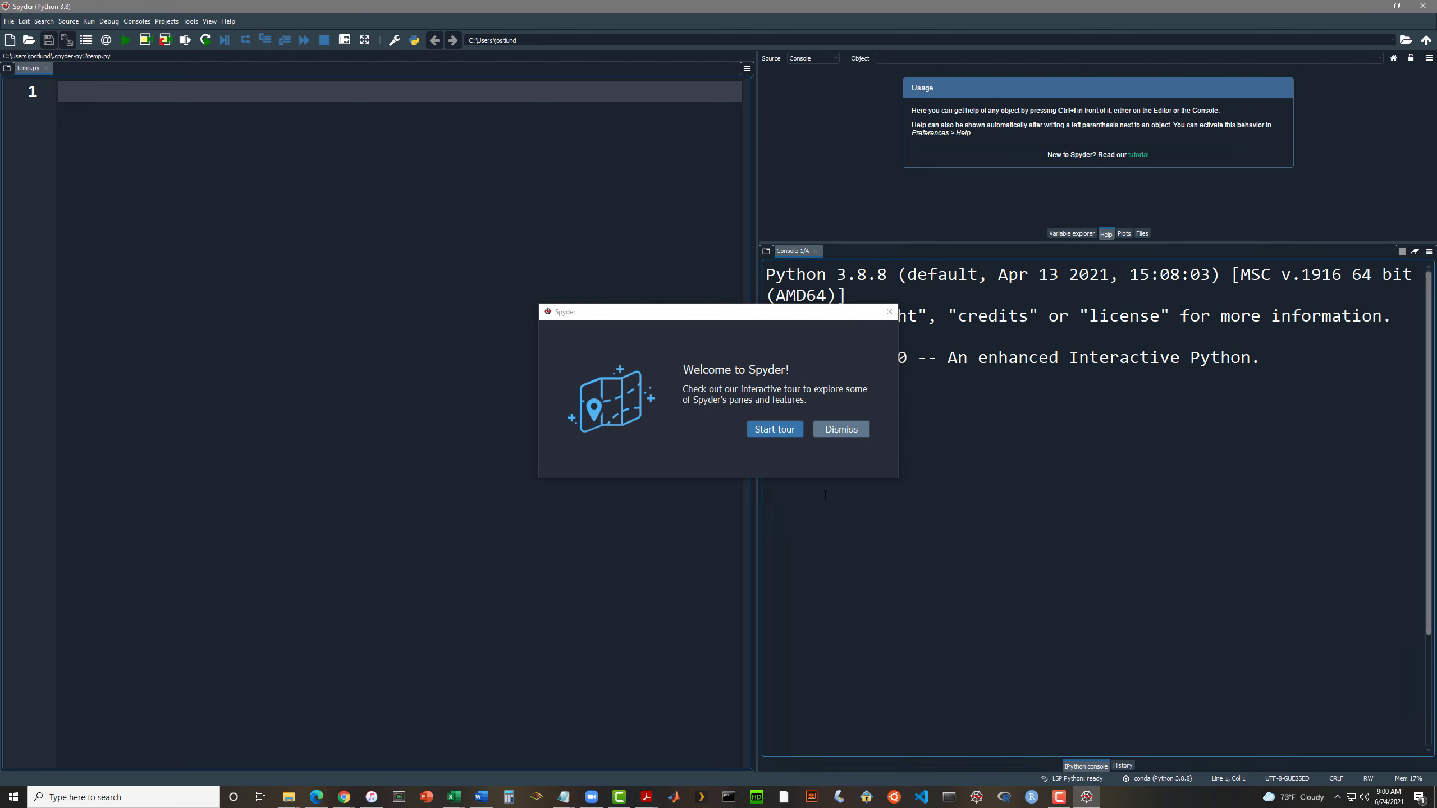
click(842, 427)
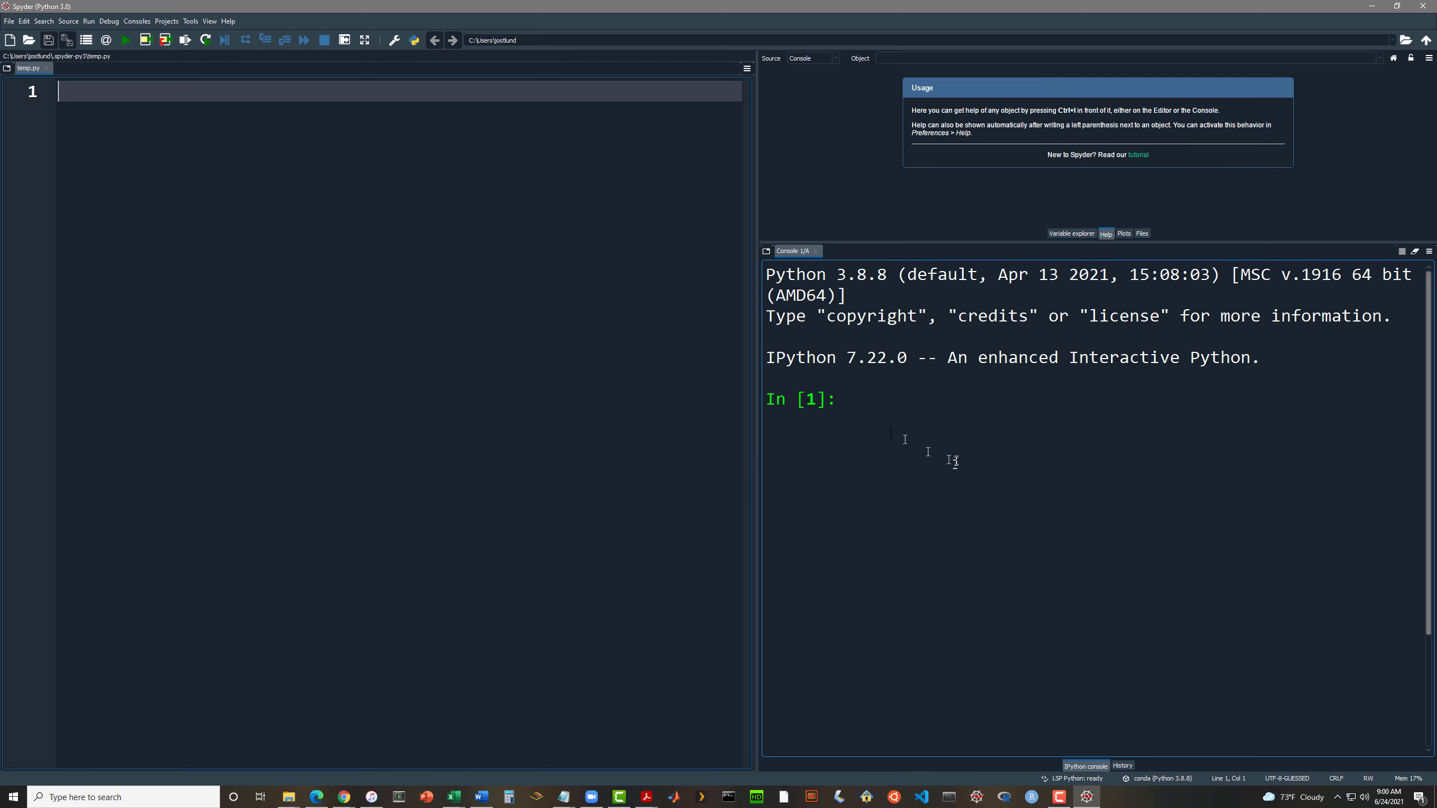
click(653, 378)
click(881, 411)
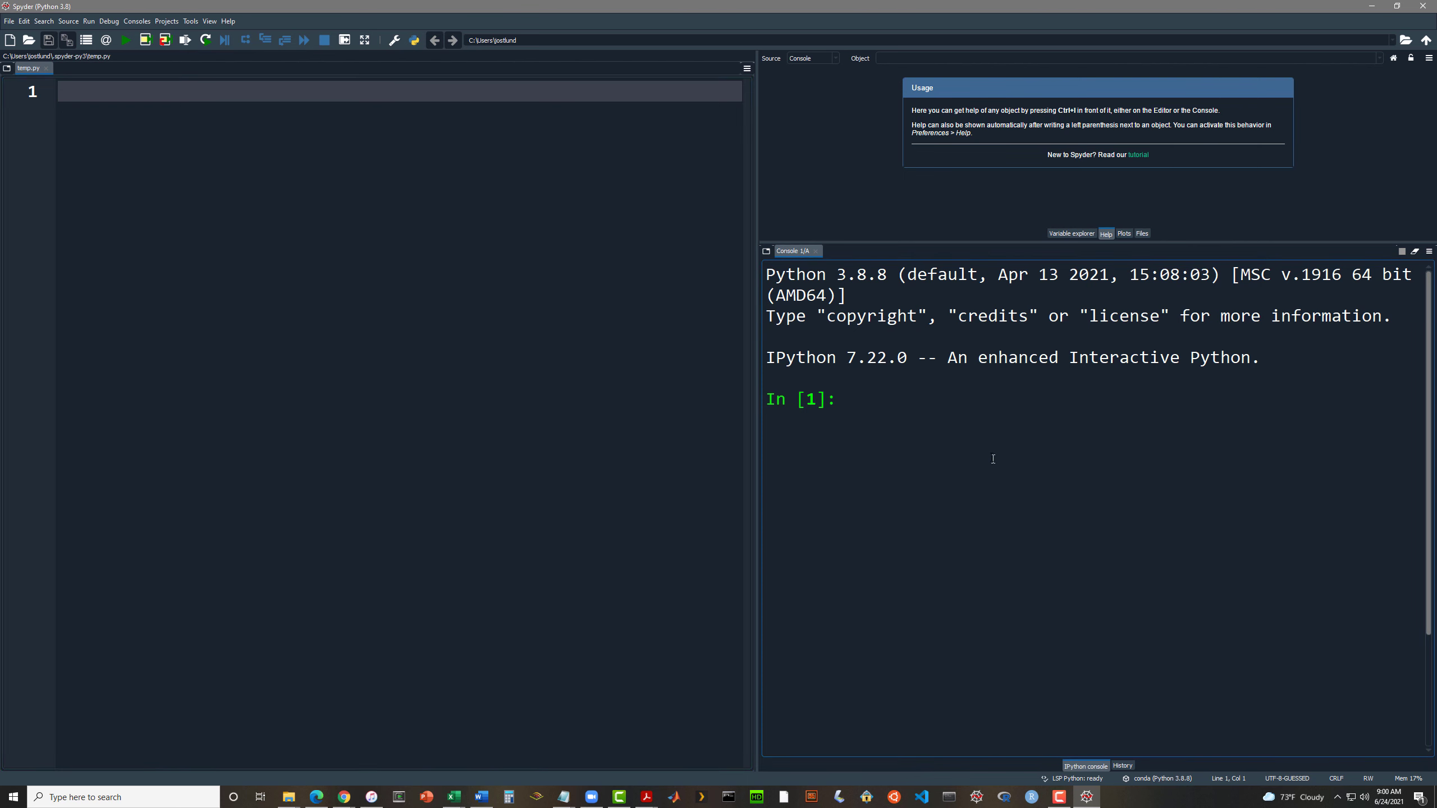
click(581, 250)
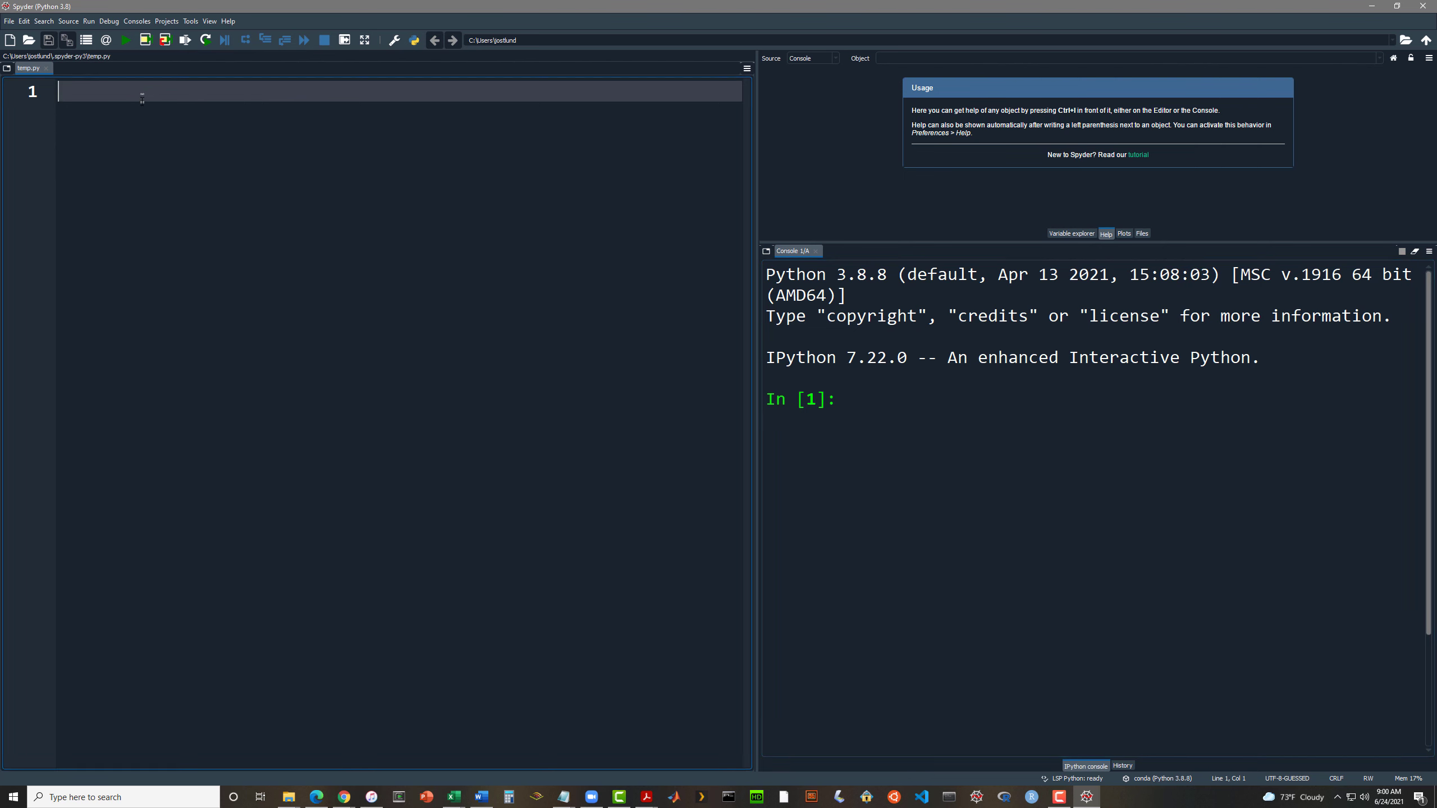